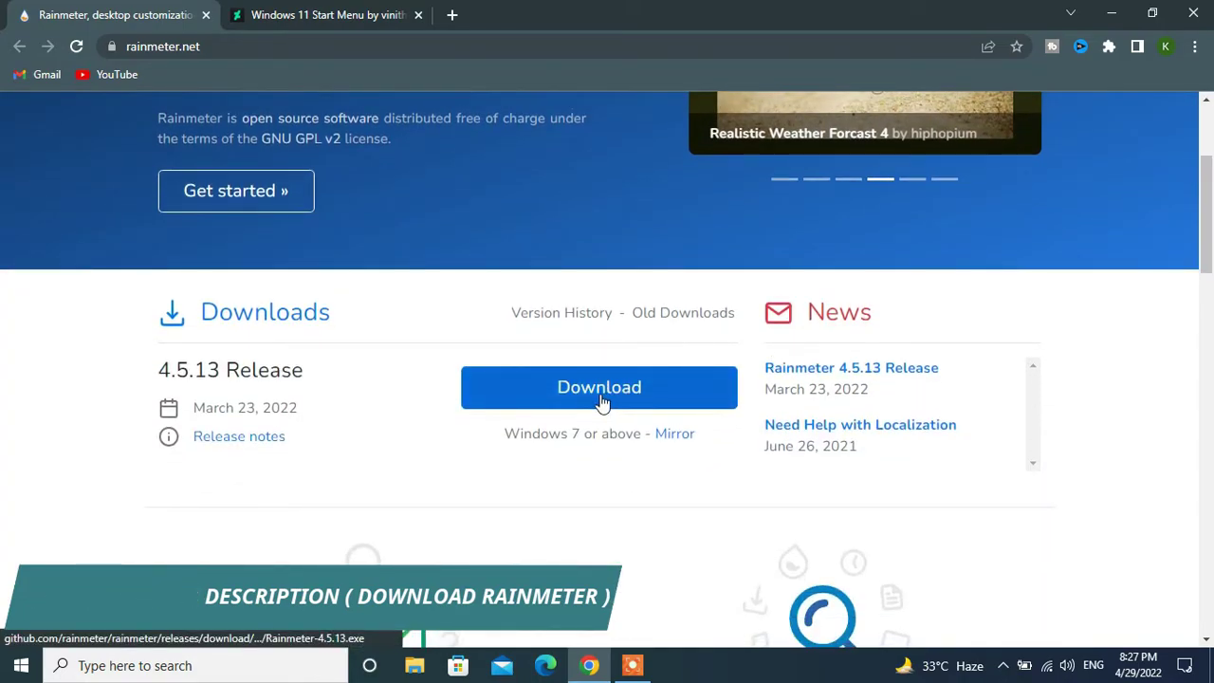
Step: Download the Rainmeter 4.5.13 release installer and show the downloaded file in its folder
click(595, 396)
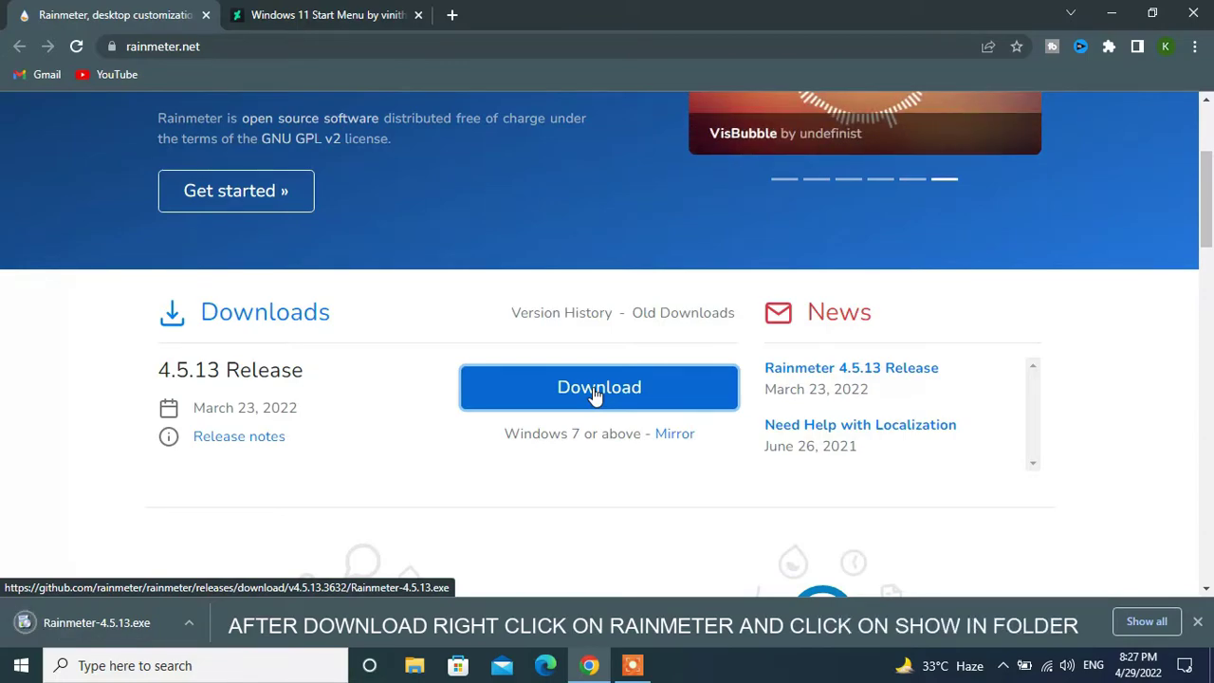
click(194, 626)
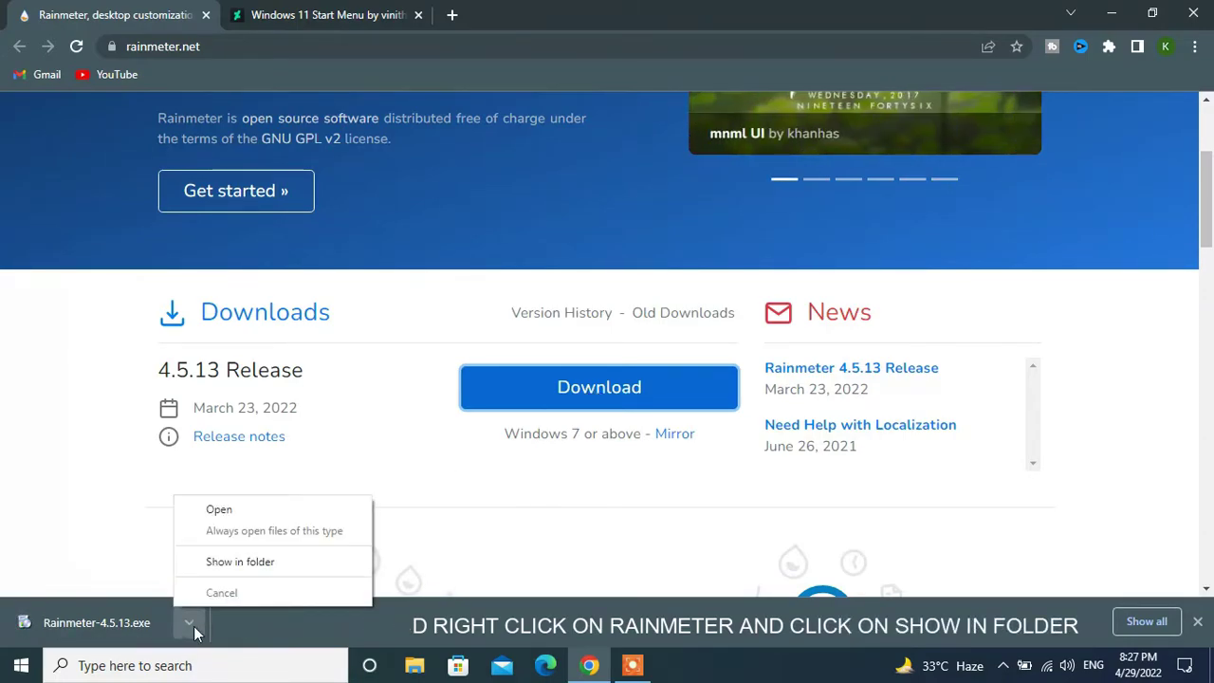
click(239, 563)
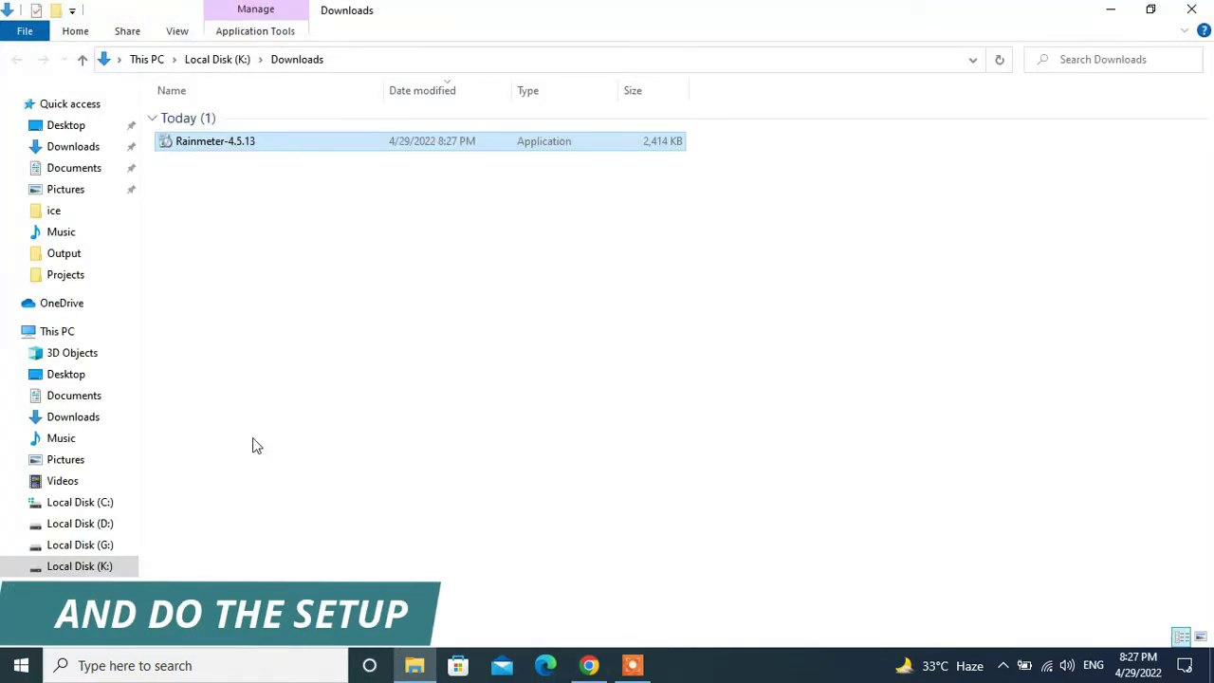
Step: Run the Rainmeter-4.5.13 installer in English as a standard 64-bit installation with launch on startup, and run Rainmeter on finishing
double_click(237, 140)
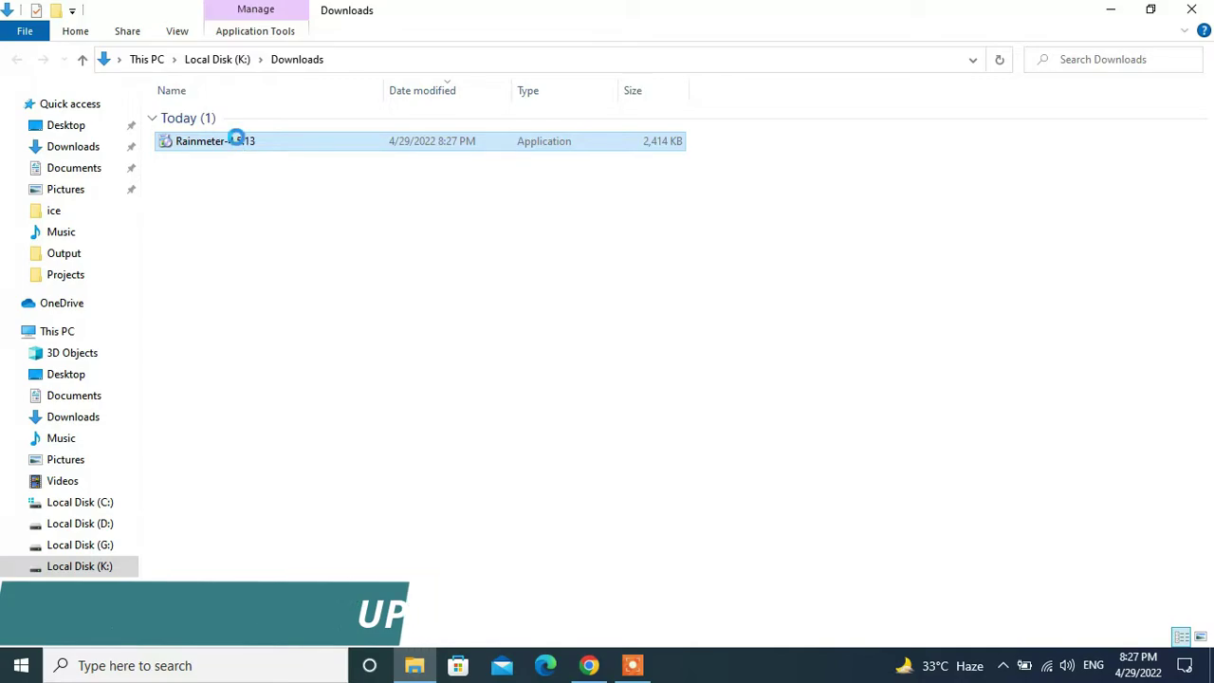
right_click(237, 141)
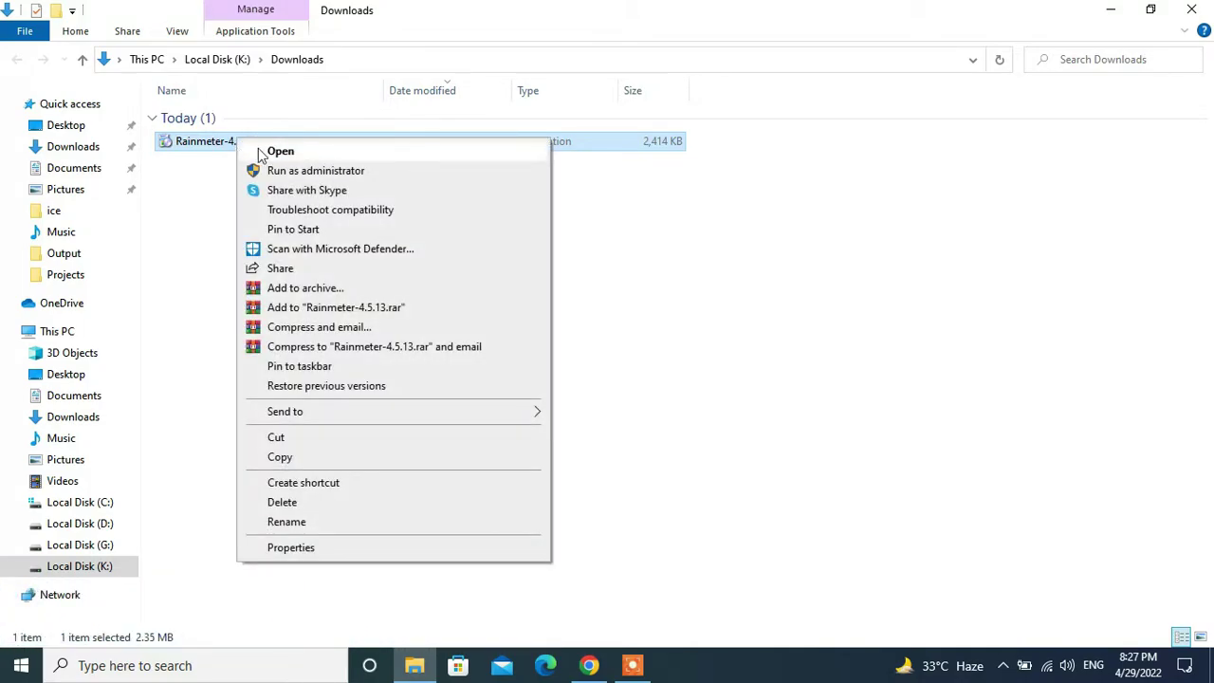
click(280, 152)
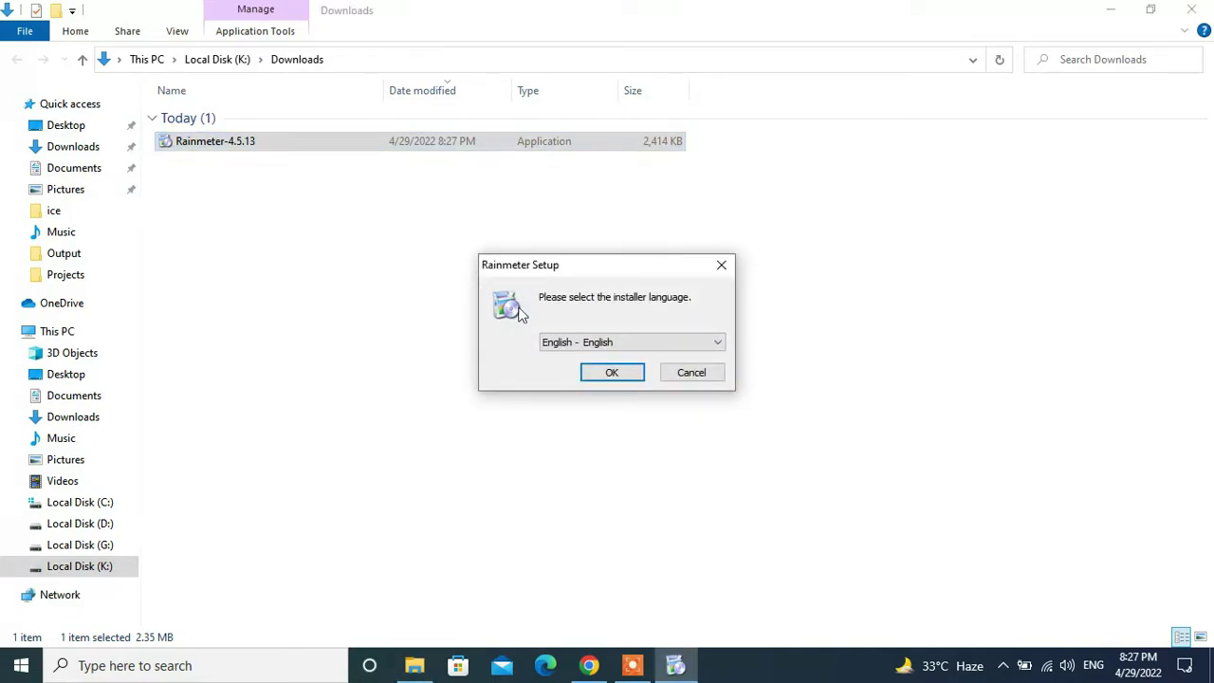
click(612, 373)
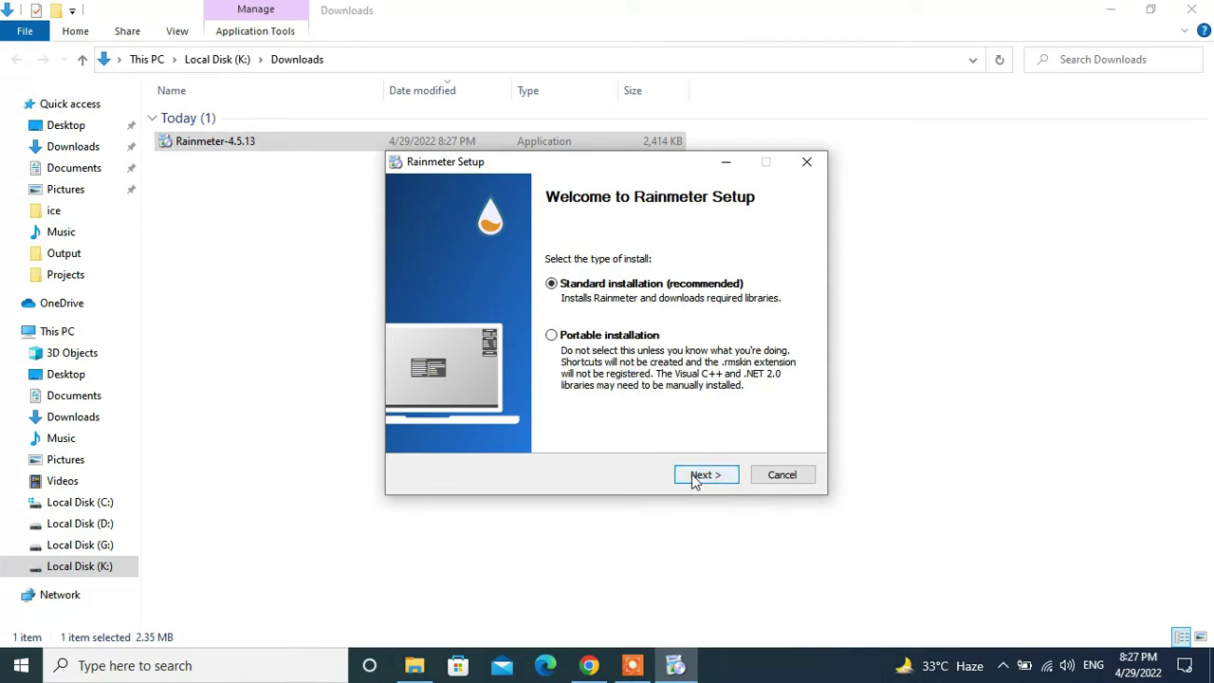
click(707, 476)
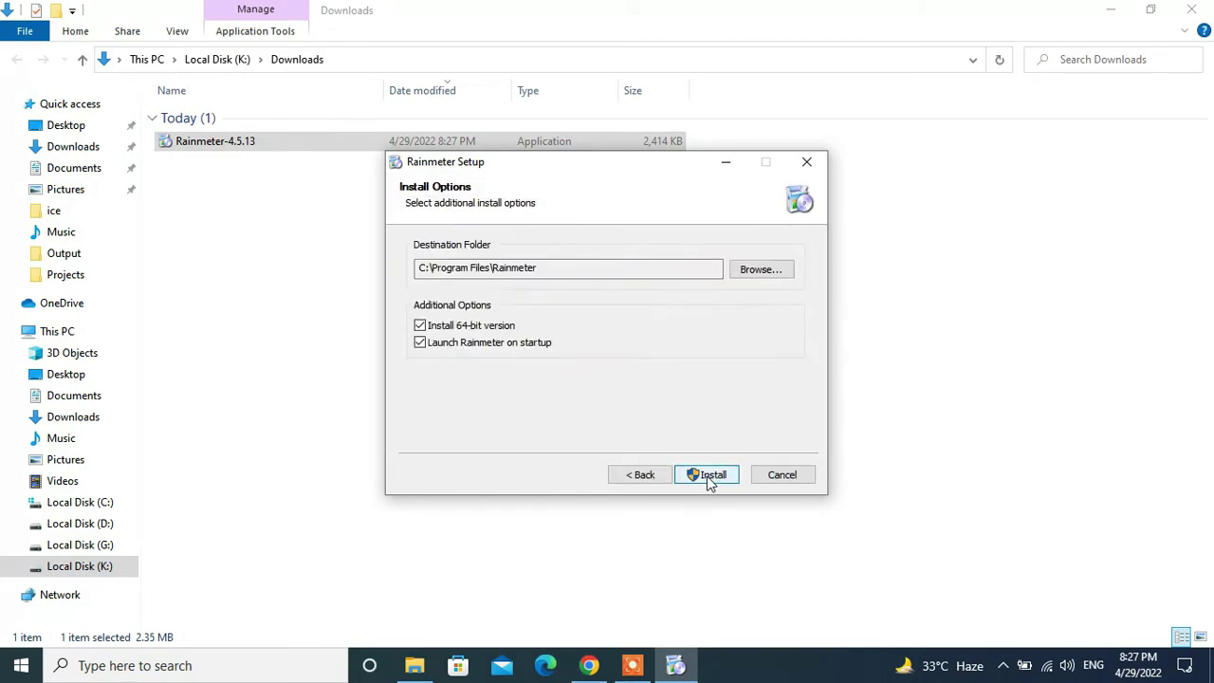
click(705, 480)
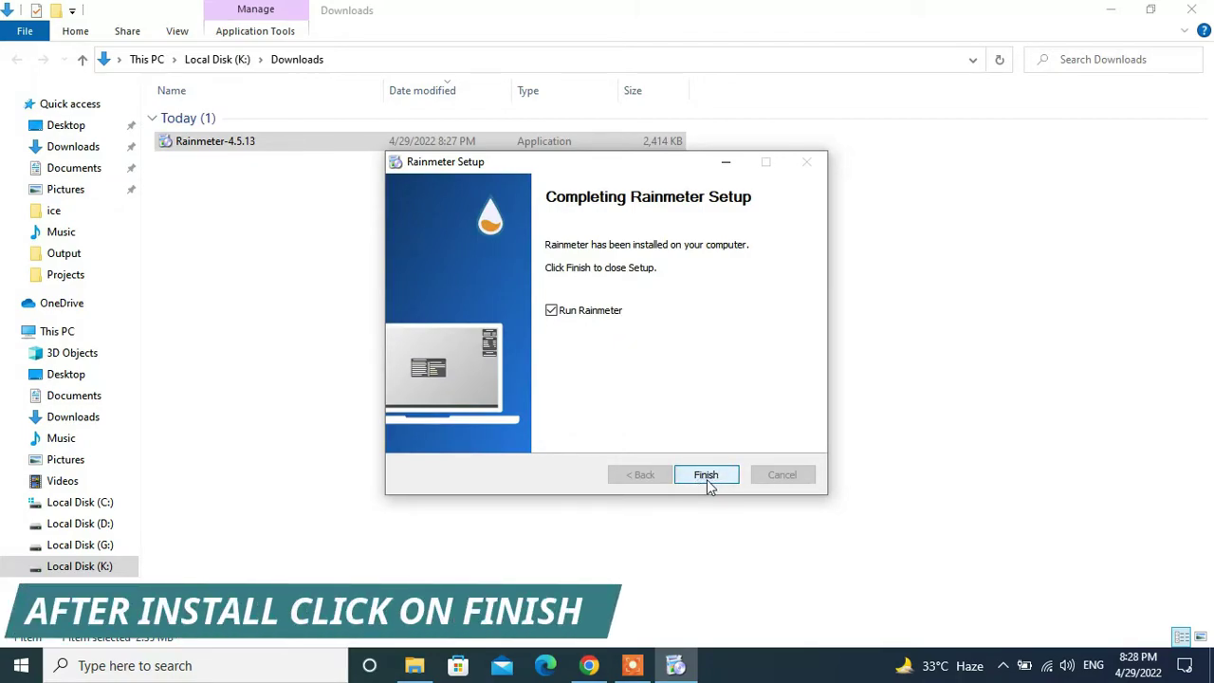
click(707, 477)
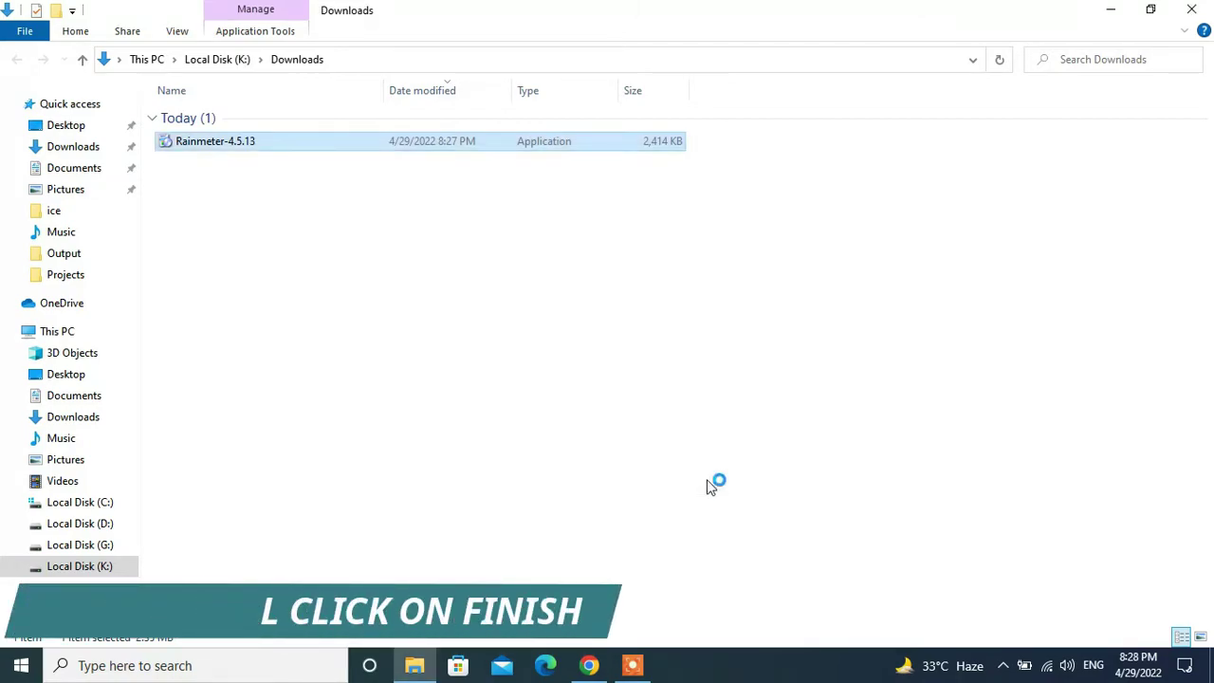
Step: Minimize the open windows and unload the illustro Clock, System, Disk and Welcome skins from the desktop
click(1111, 10)
click(1112, 15)
right_click(1078, 30)
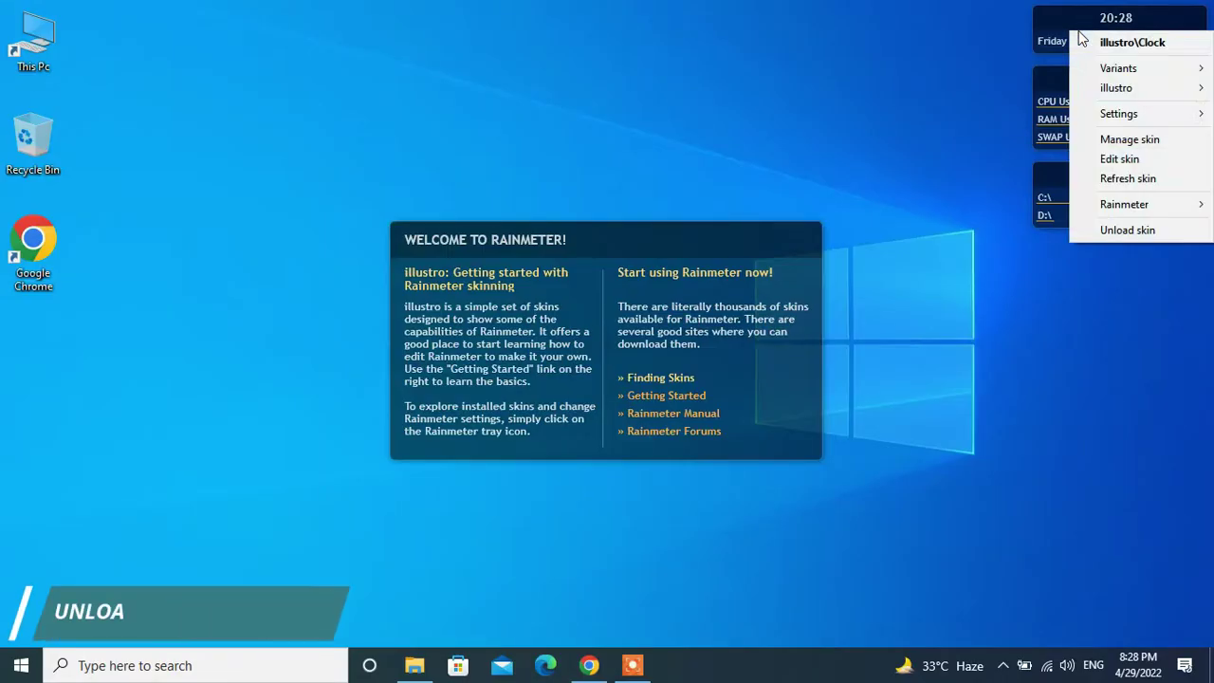
click(1117, 227)
right_click(1077, 110)
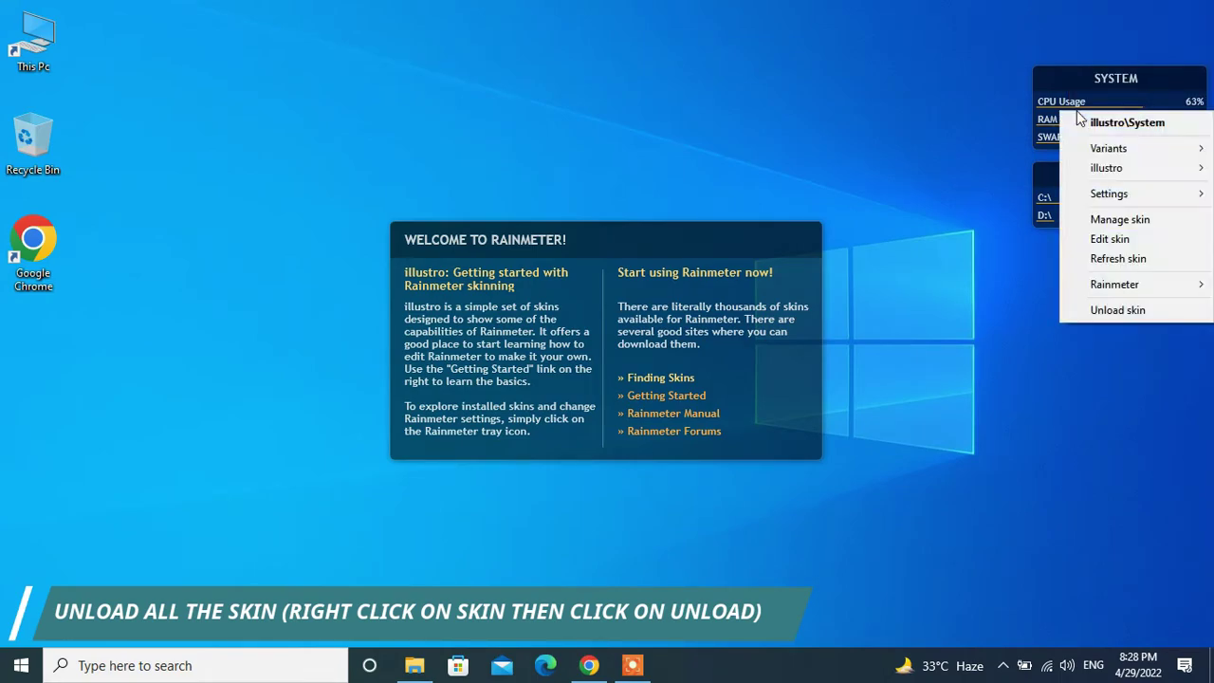
click(1116, 310)
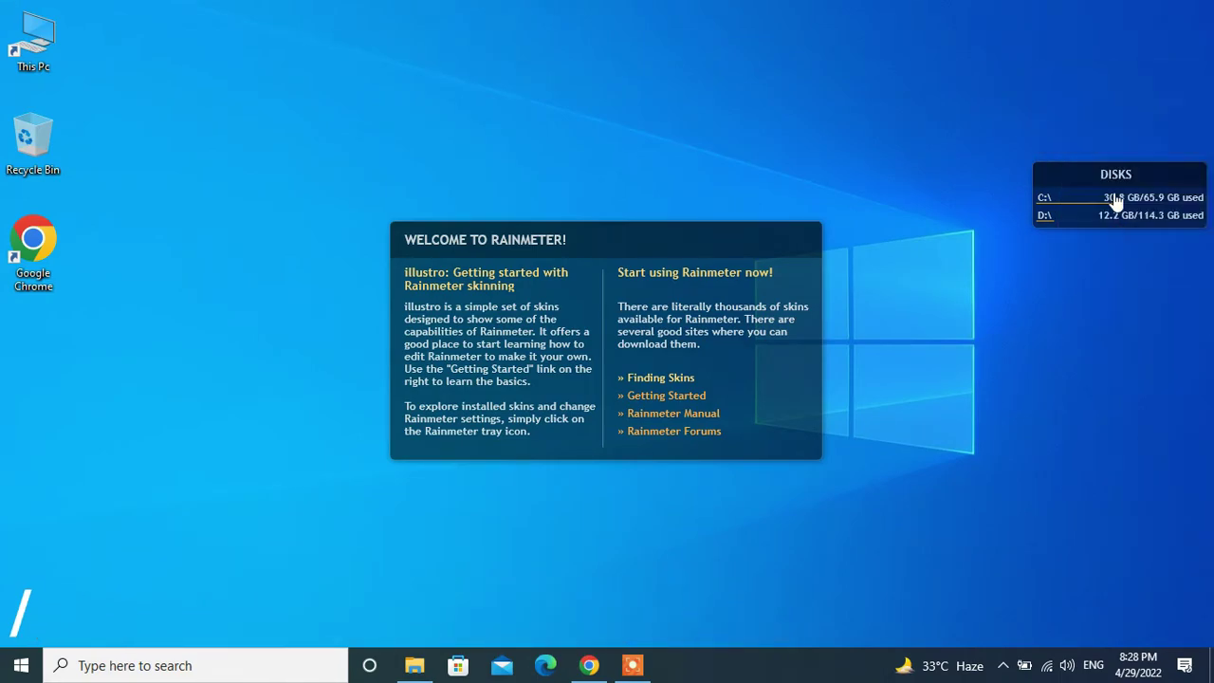
right_click(1115, 204)
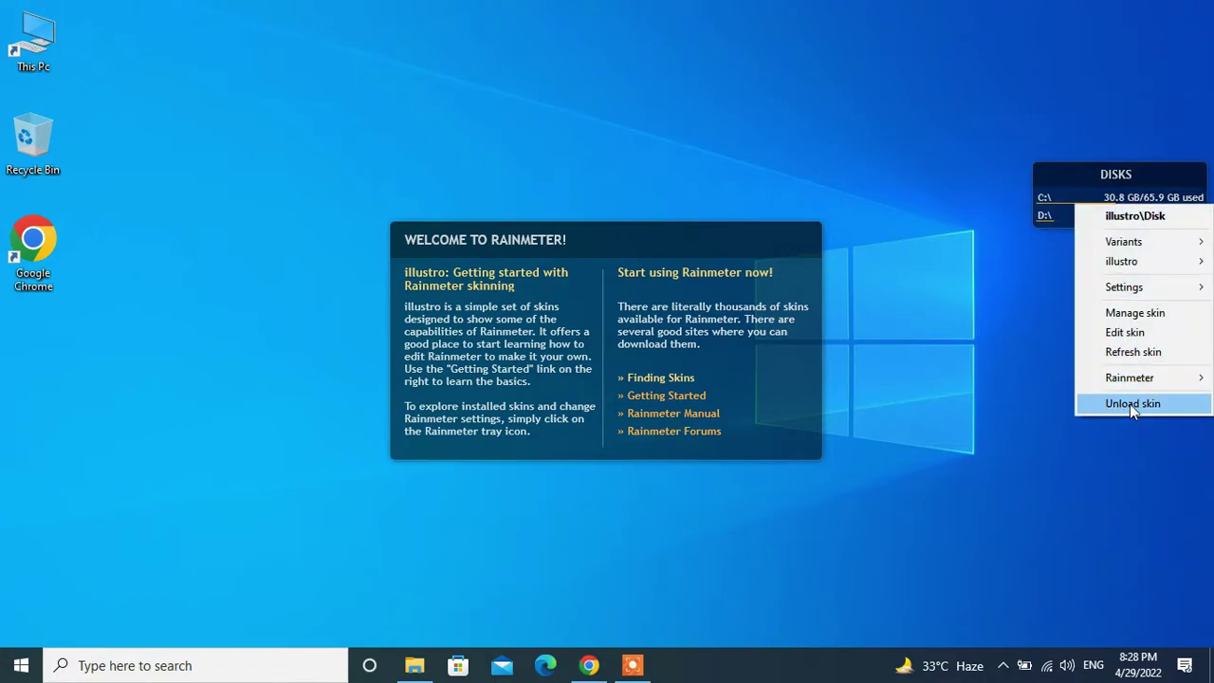
click(1125, 404)
right_click(772, 358)
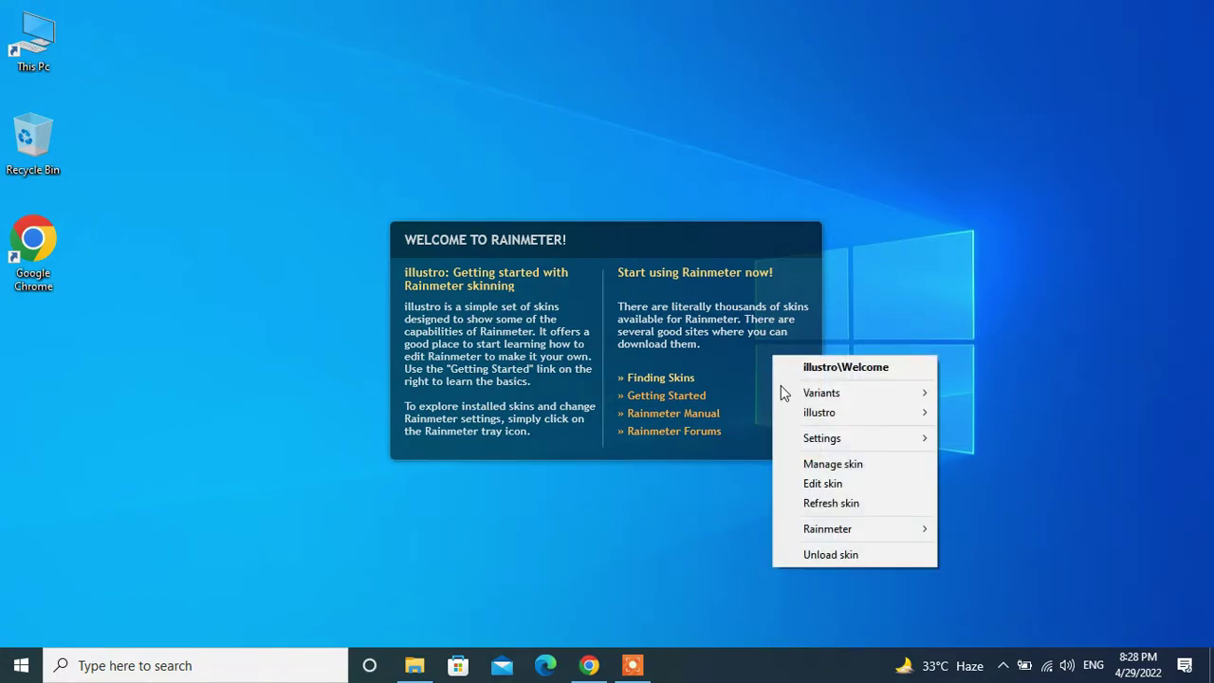
click(836, 556)
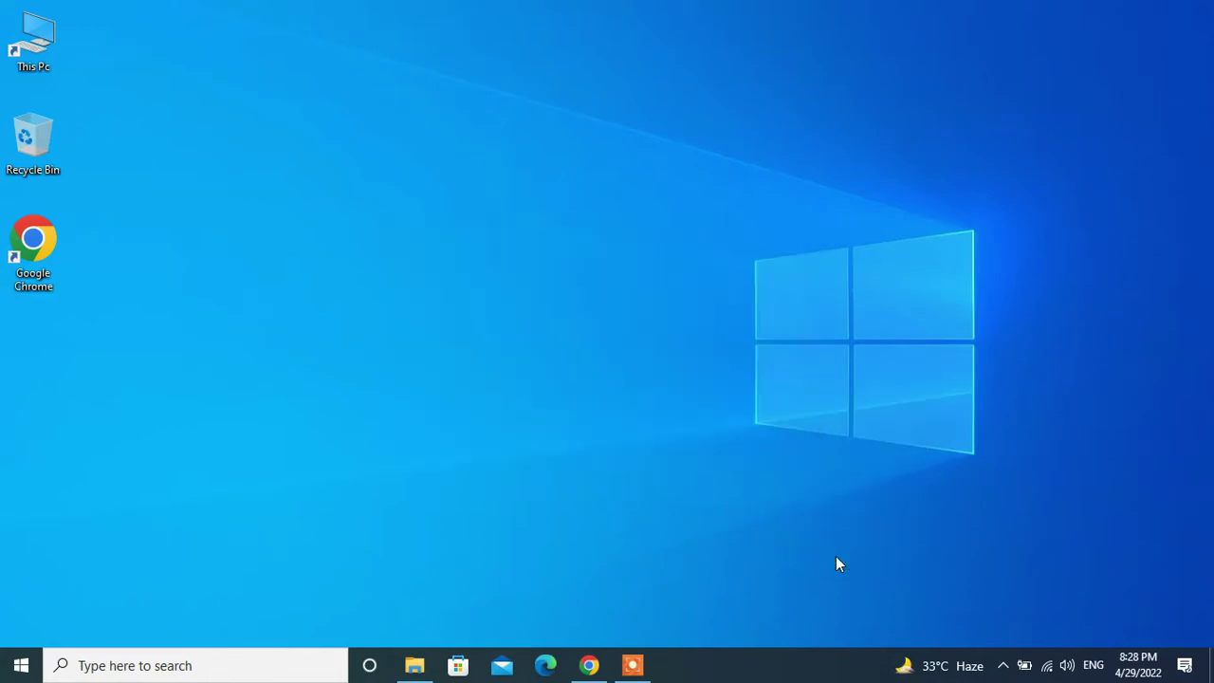
Step: Turn on automatic hiding of the taskbar in desktop mode and minimize the Settings window
right_click(699, 672)
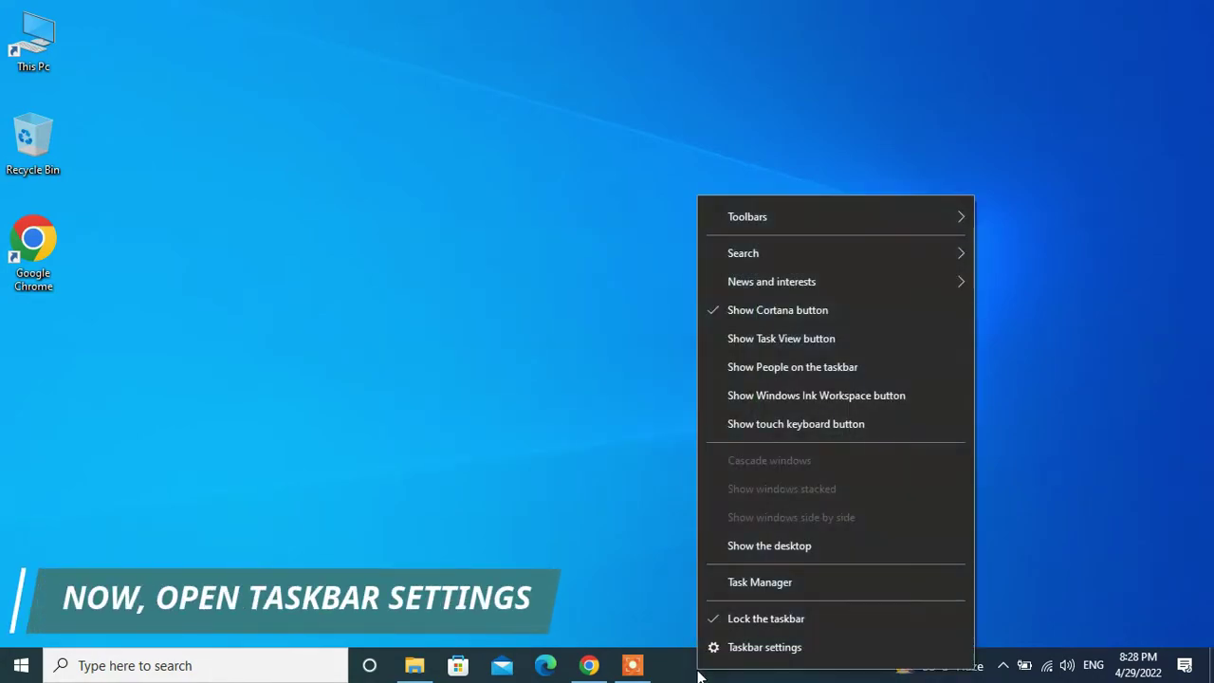
click(731, 634)
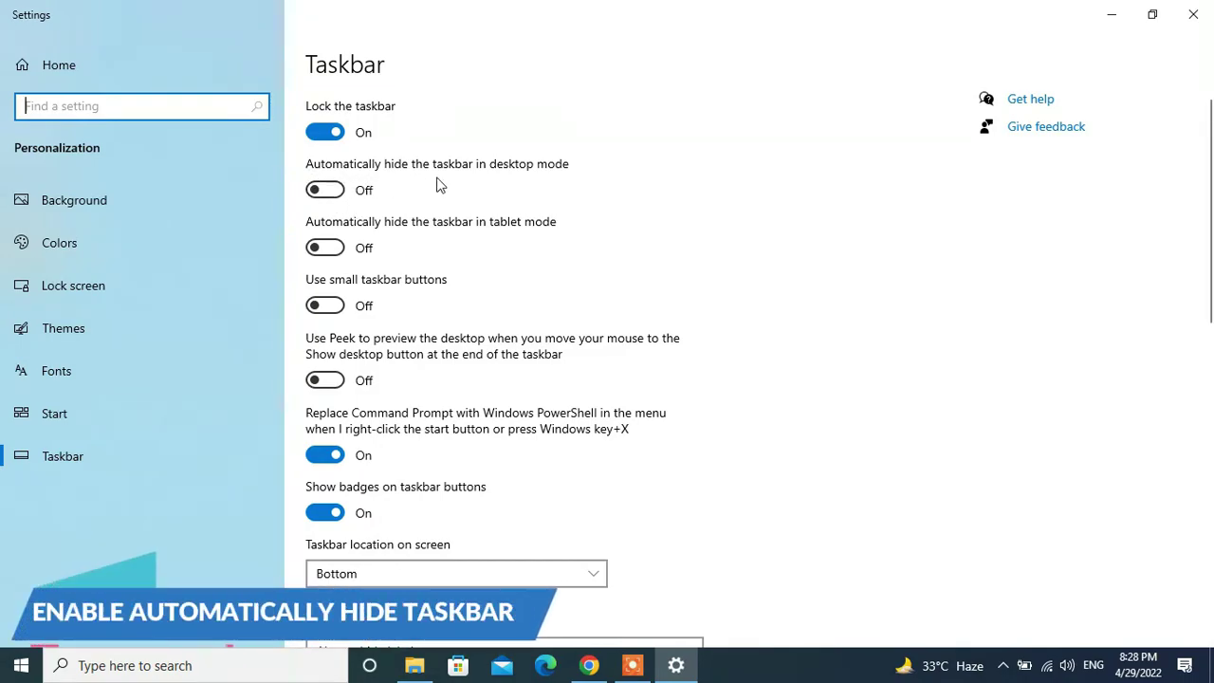
click(322, 191)
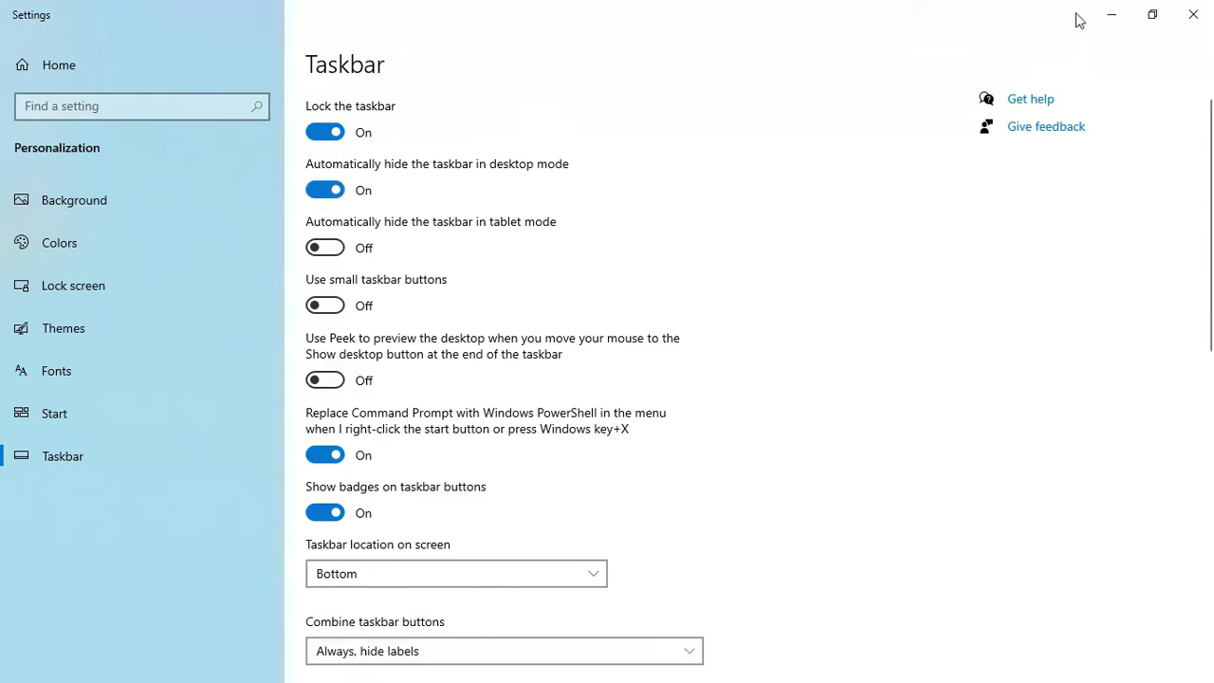
click(1111, 16)
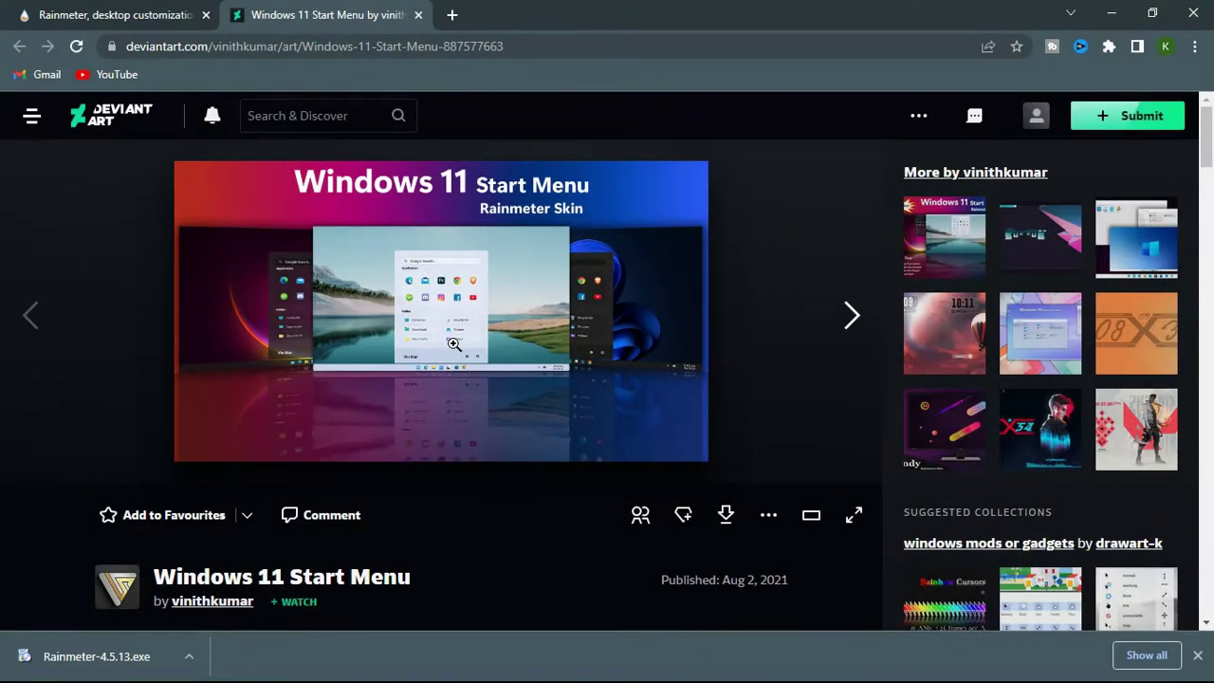
Step: Download the Windows 11 Start Menu skin from its DeviantArt page and show the file in a maximized Downloads folder window
click(726, 519)
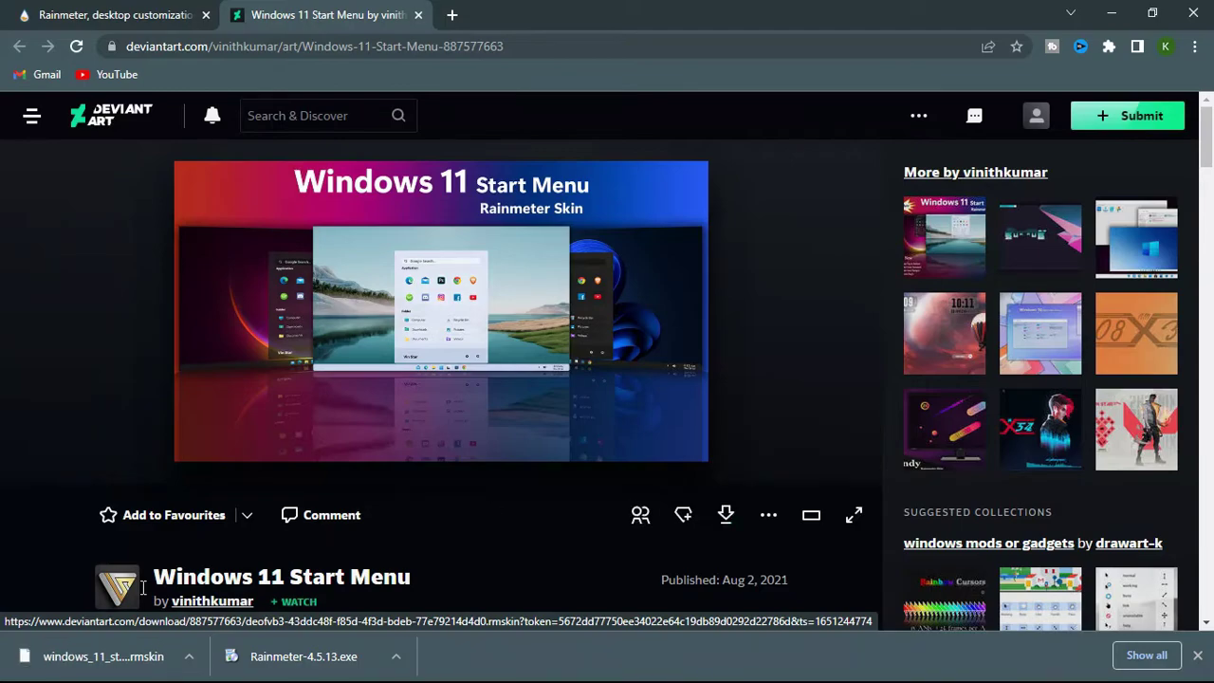
click(190, 656)
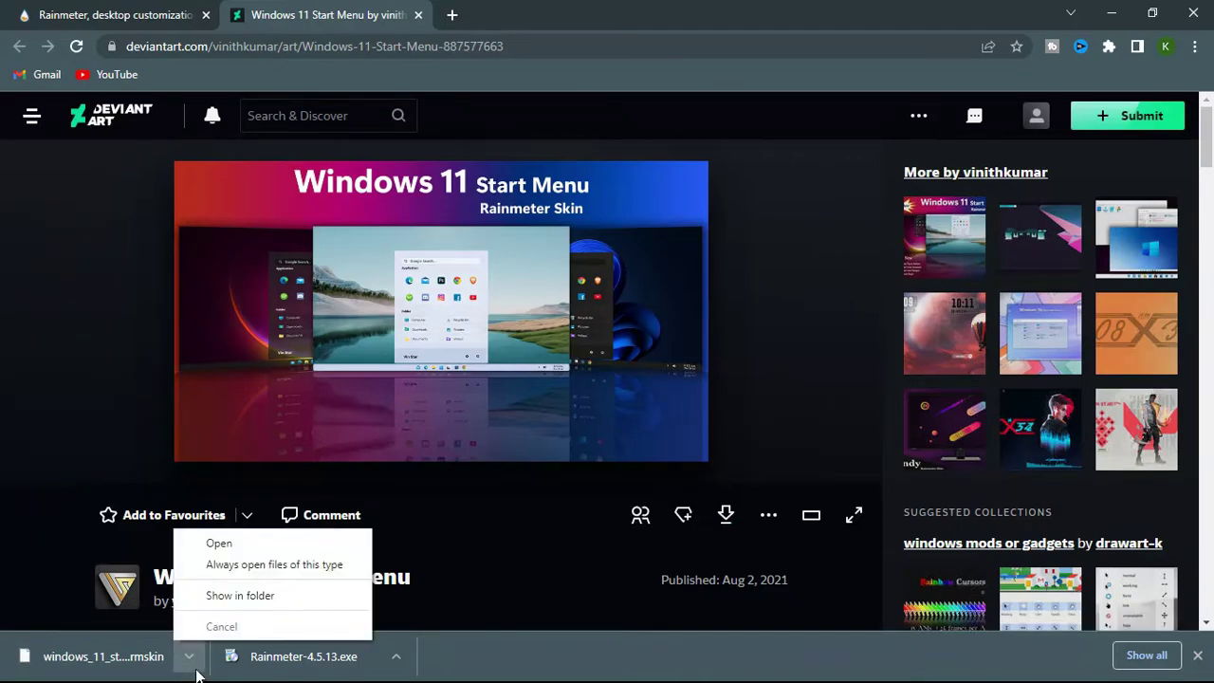
click(265, 600)
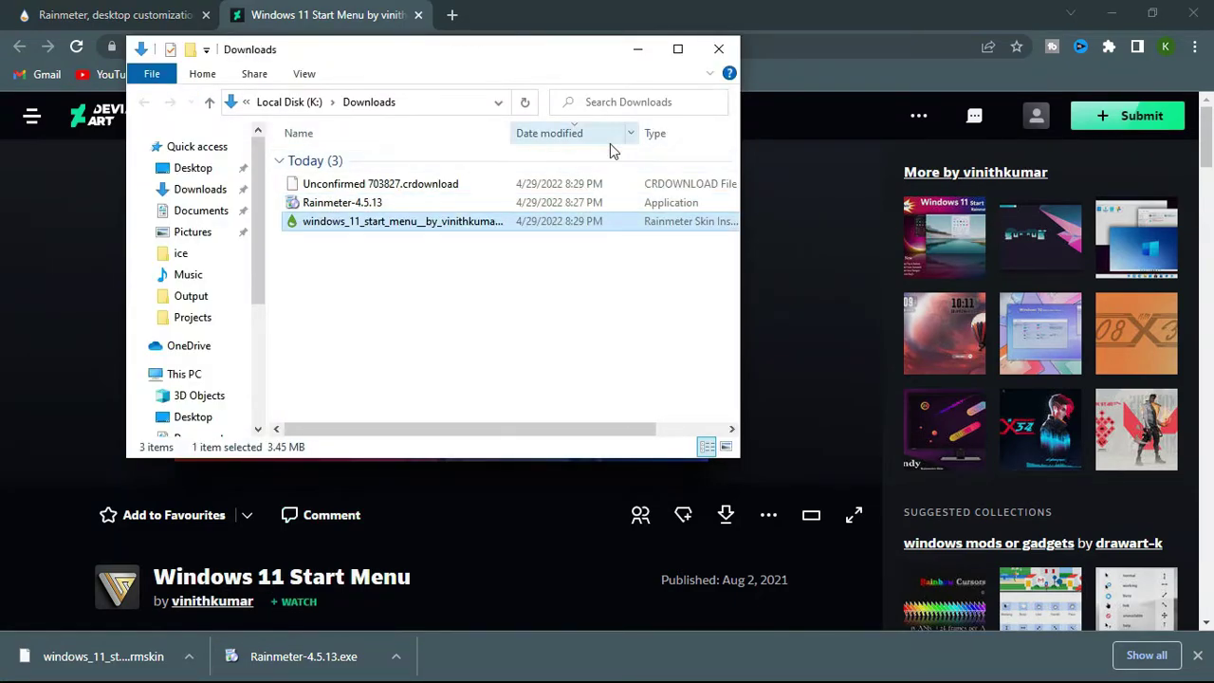
click(677, 49)
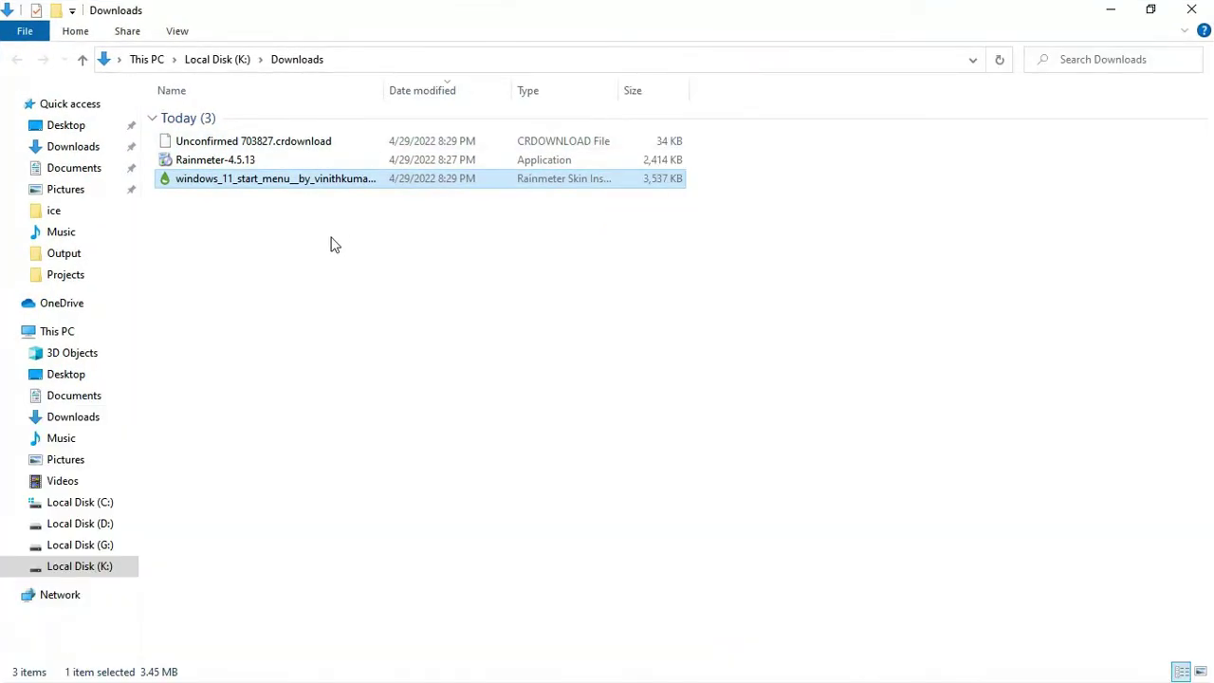
Step: Open the downloaded Windows 11 Start Menu skin package, close the folder and browser windows, and install it with the included layout applied
double_click(252, 181)
right_click(253, 178)
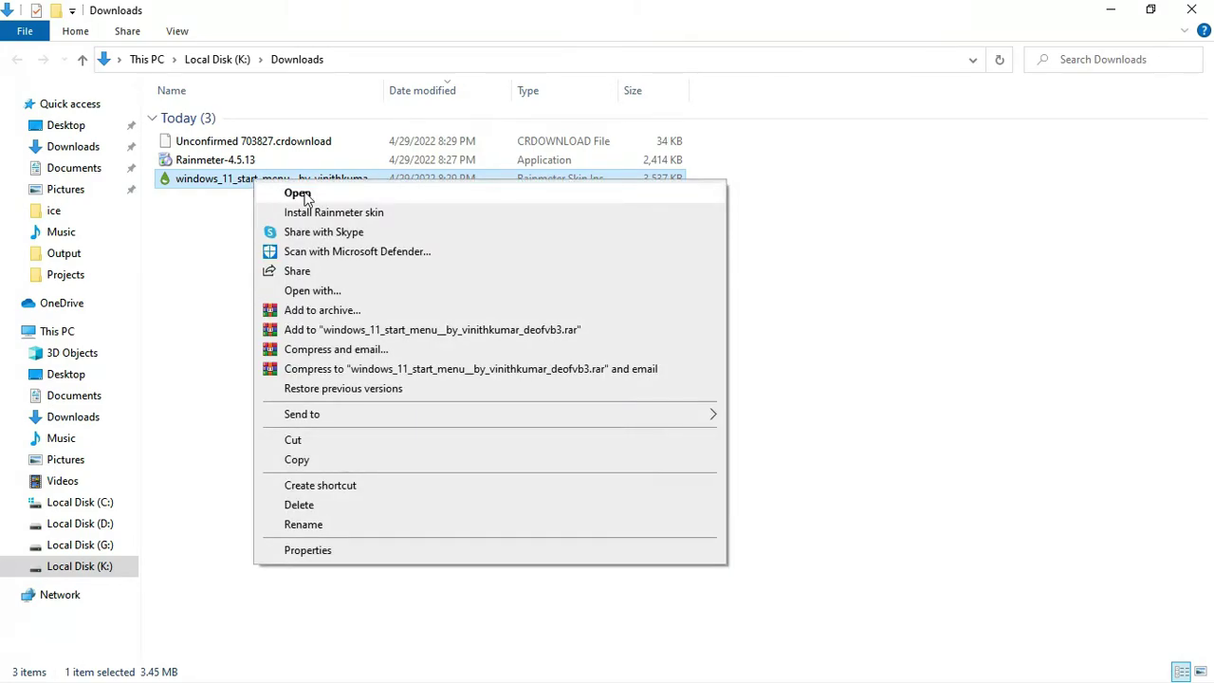
click(298, 193)
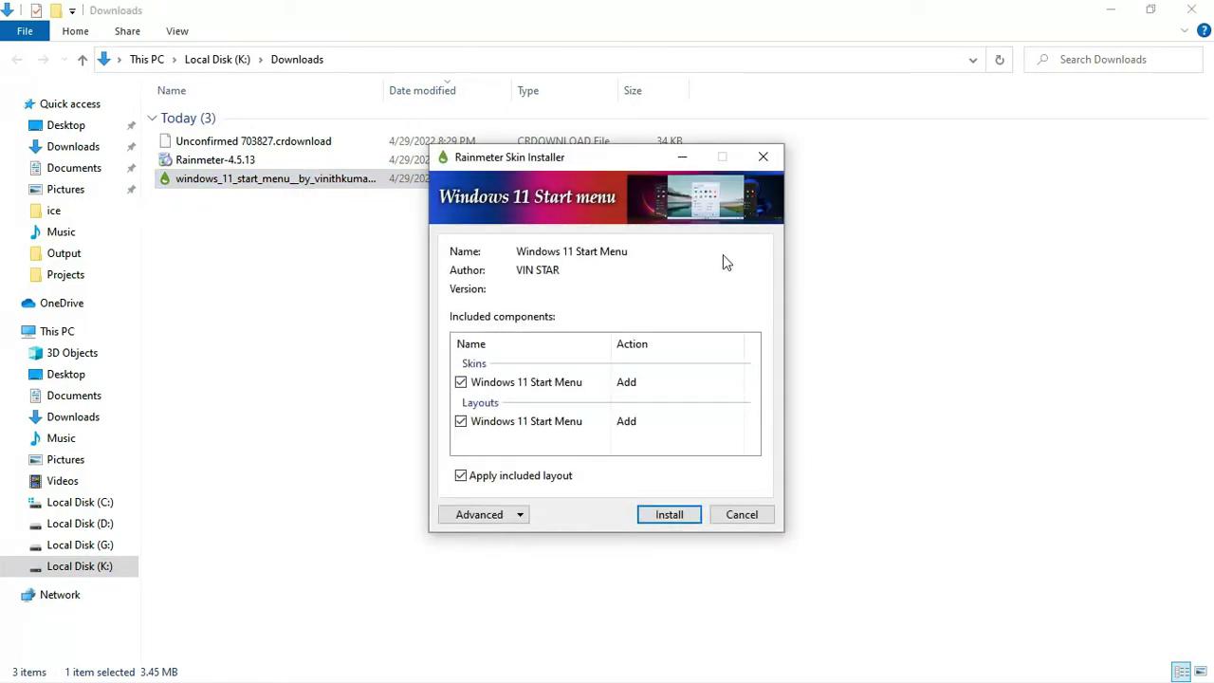
click(1192, 10)
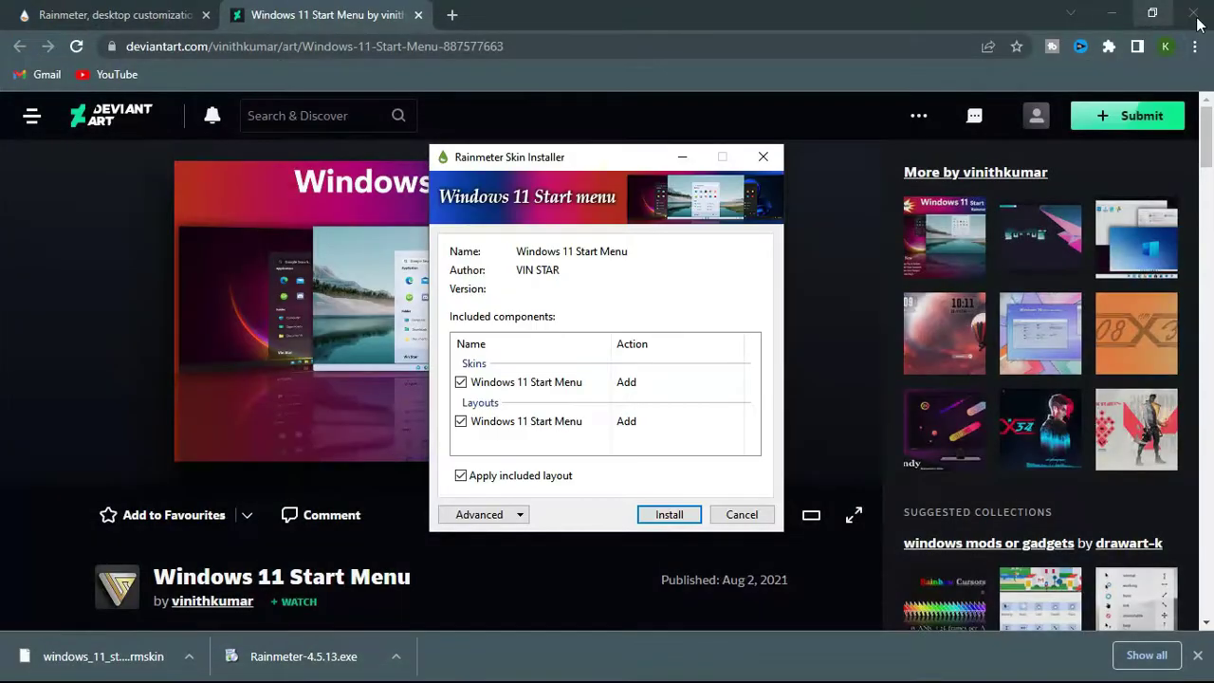
click(1194, 13)
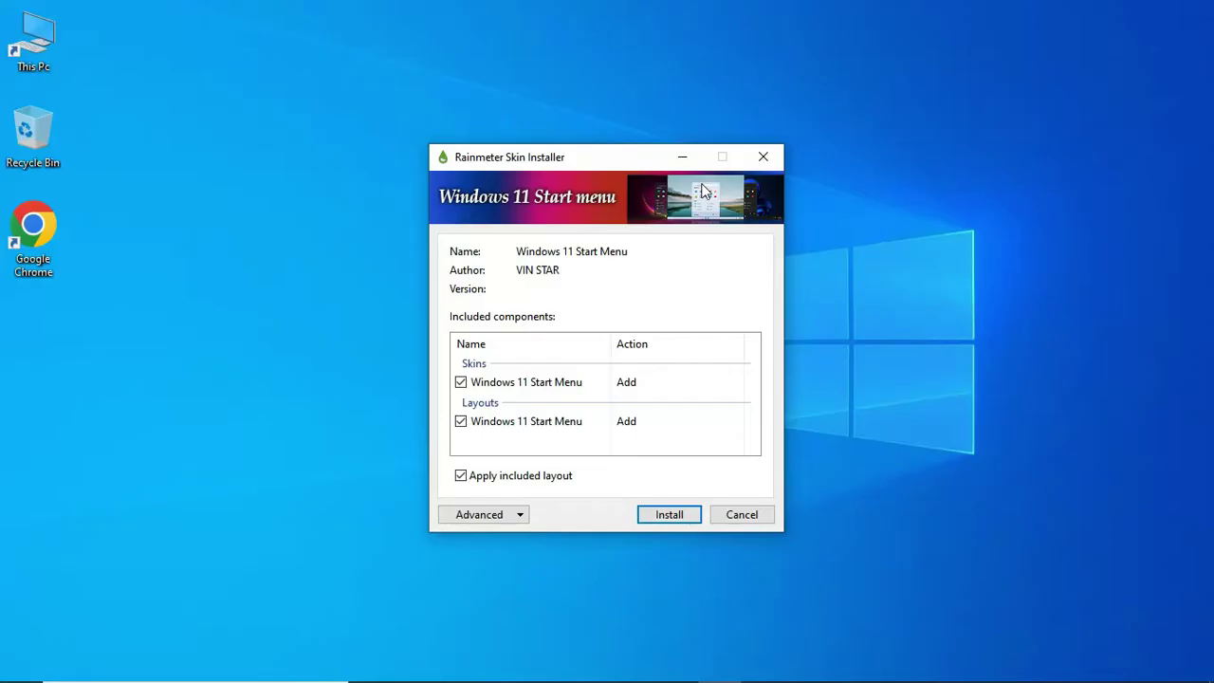
drag(592, 162, 517, 133)
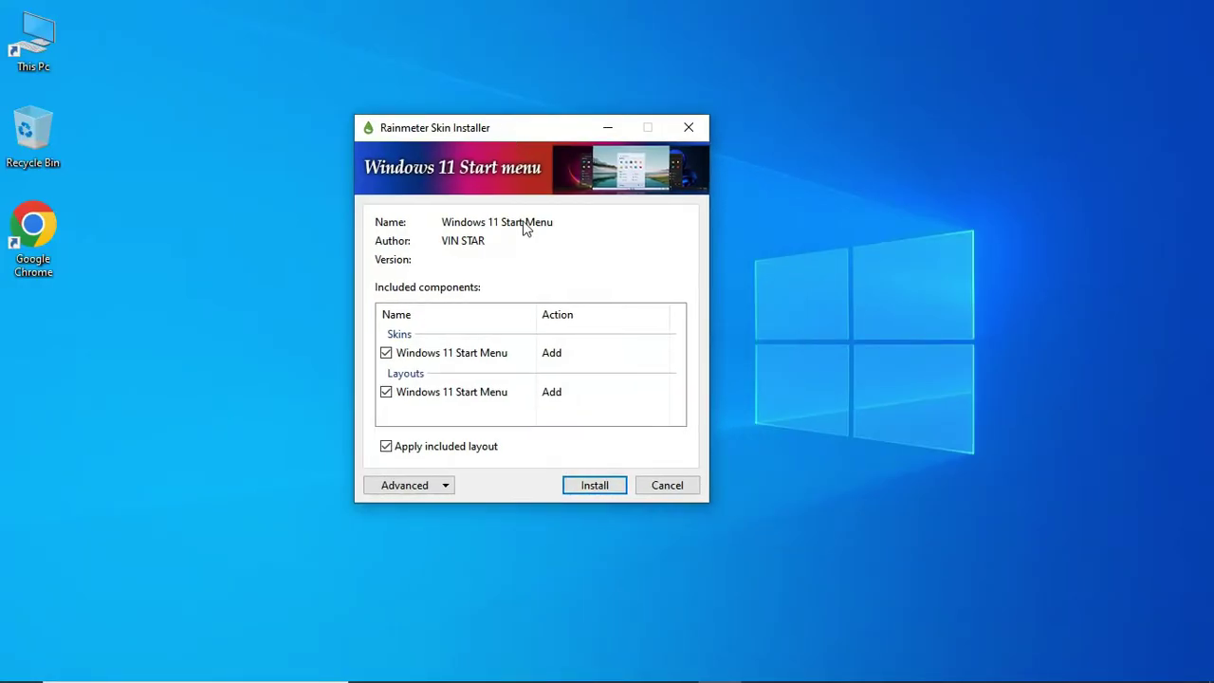
click(593, 487)
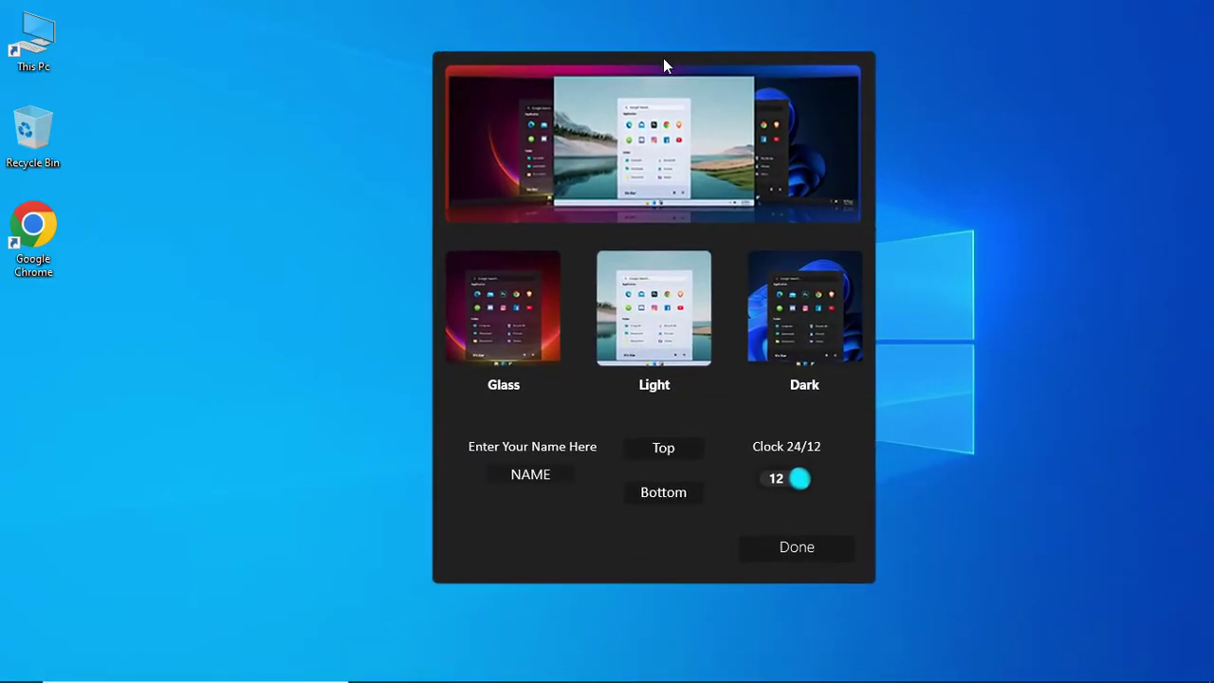
Step: Try the Glass and Light themes in the skin's setup window, ending with the Dark theme applied
click(508, 328)
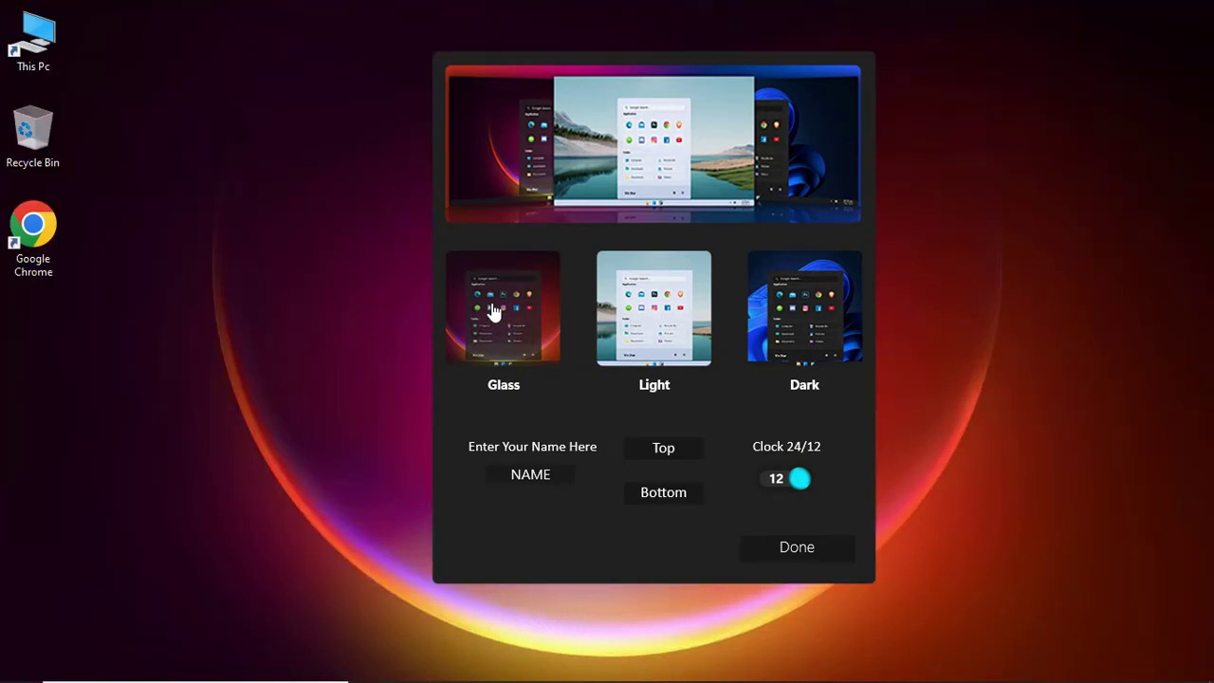
click(651, 323)
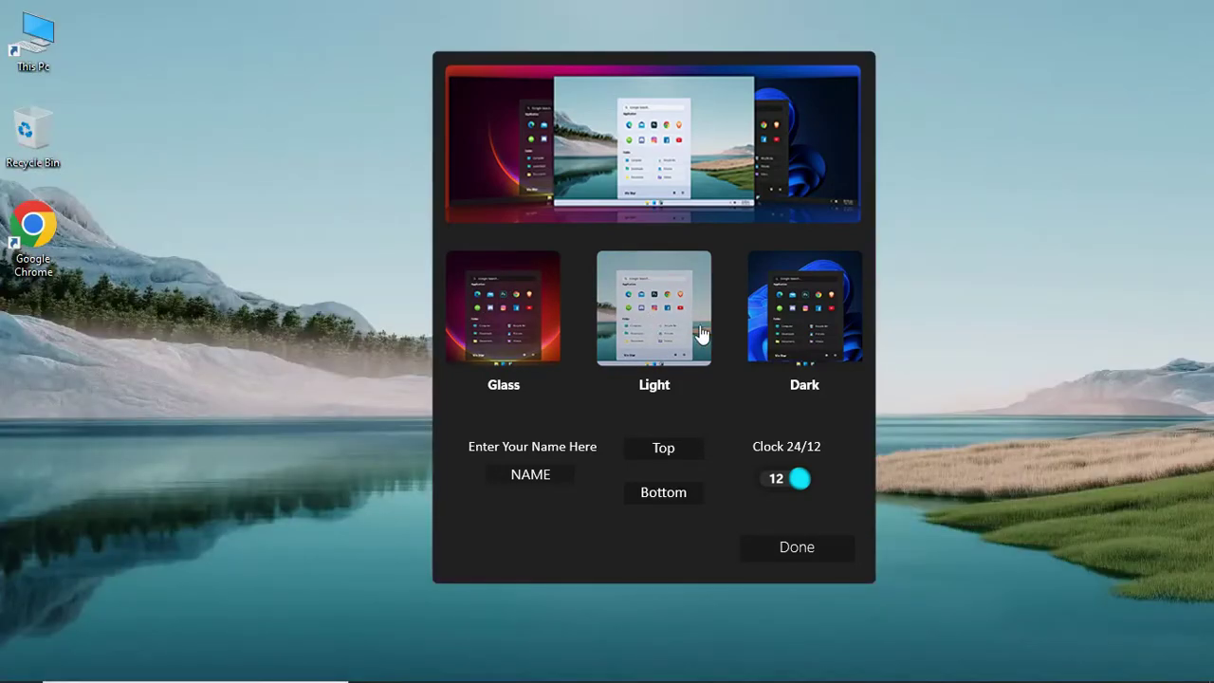
click(793, 317)
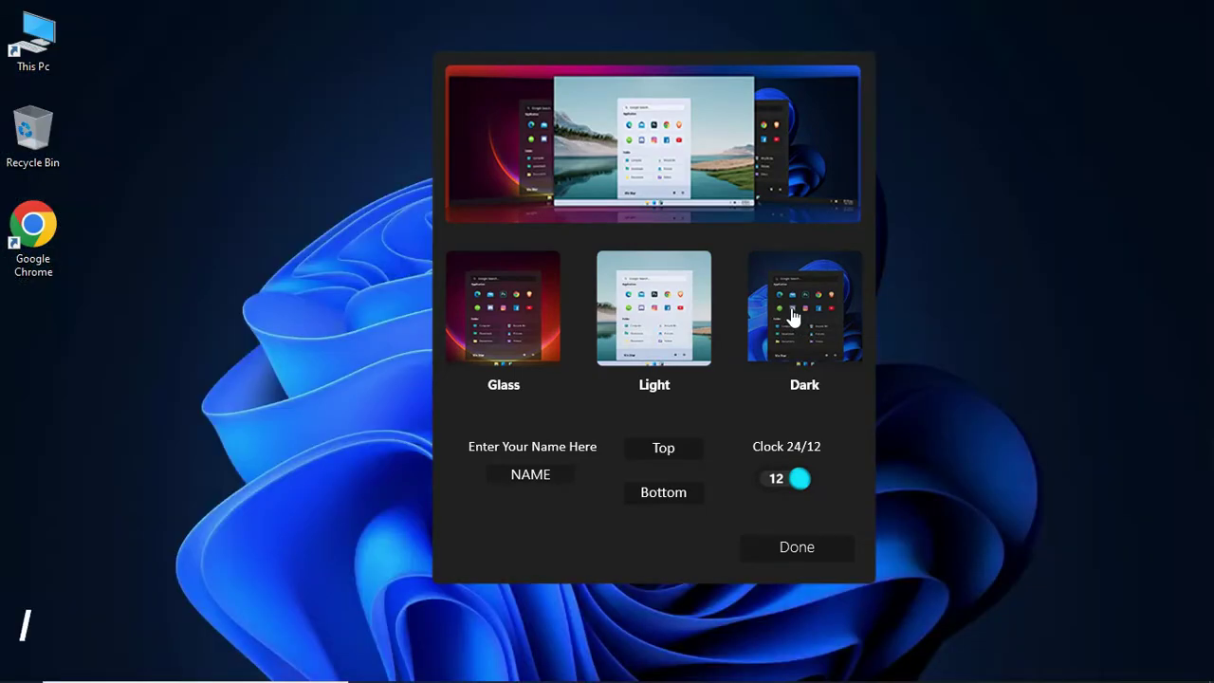
Step: Set the skin's Windows 11 taskbar position to Bottom
click(673, 497)
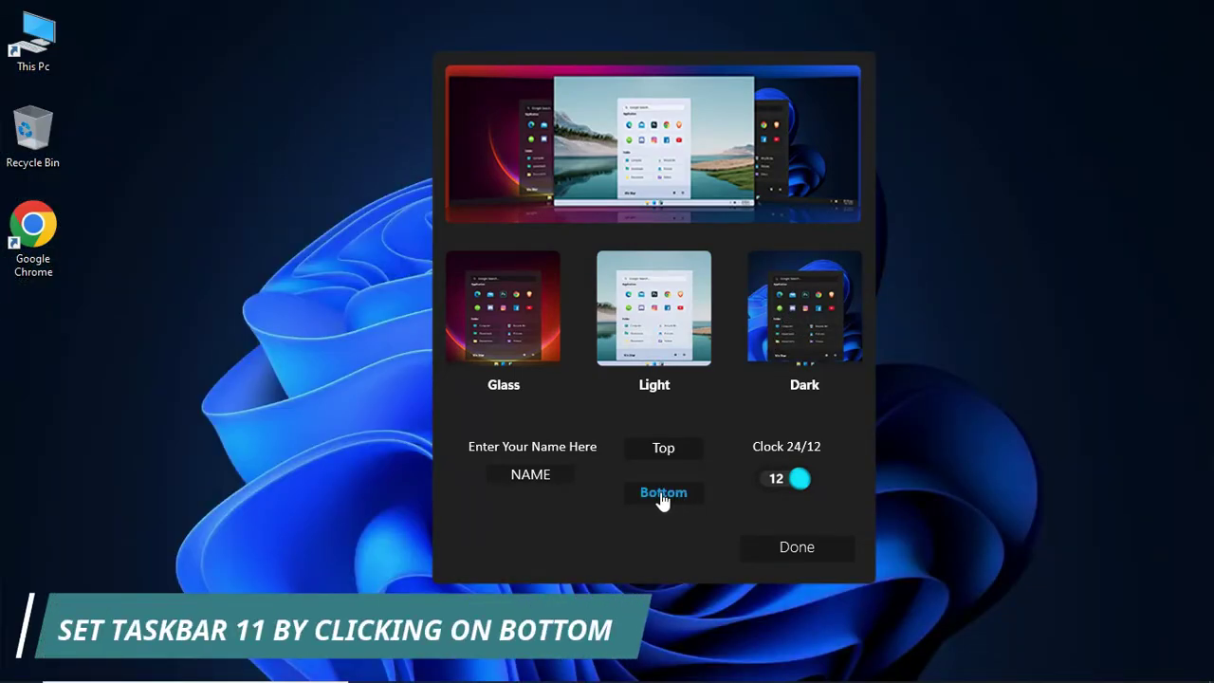
click(663, 494)
click(663, 494)
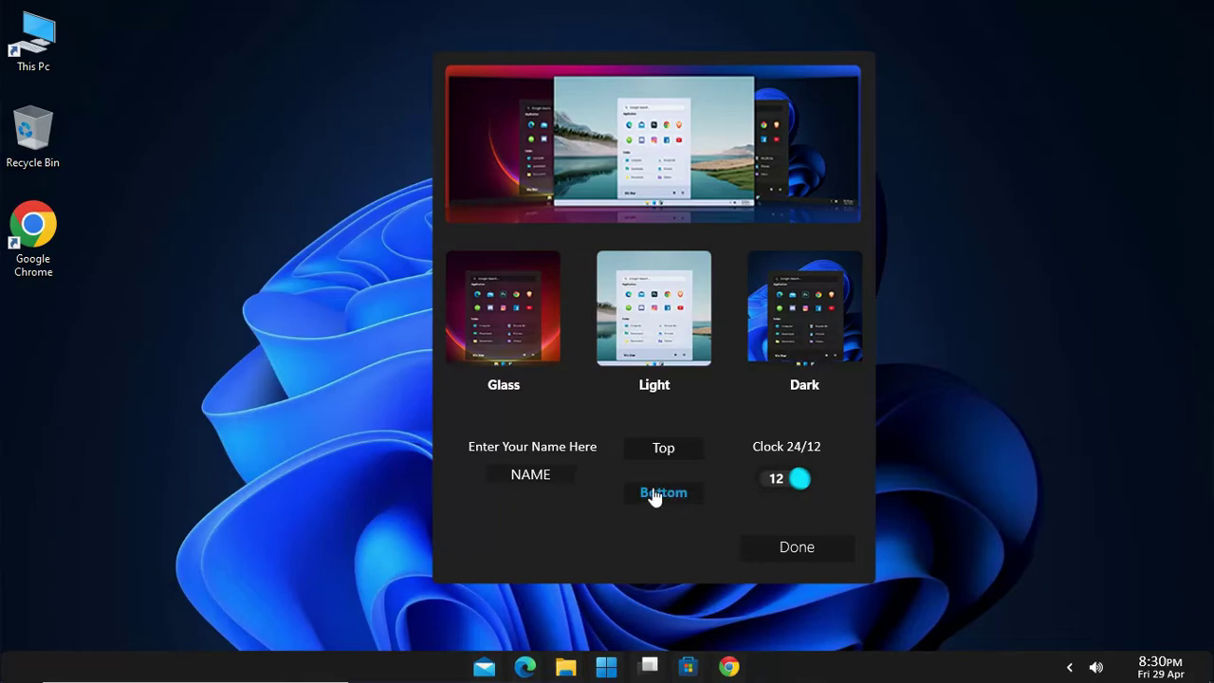
Step: Finish the skin's setup and open the Rainmeter manager from the hidden notification-area icons
click(787, 551)
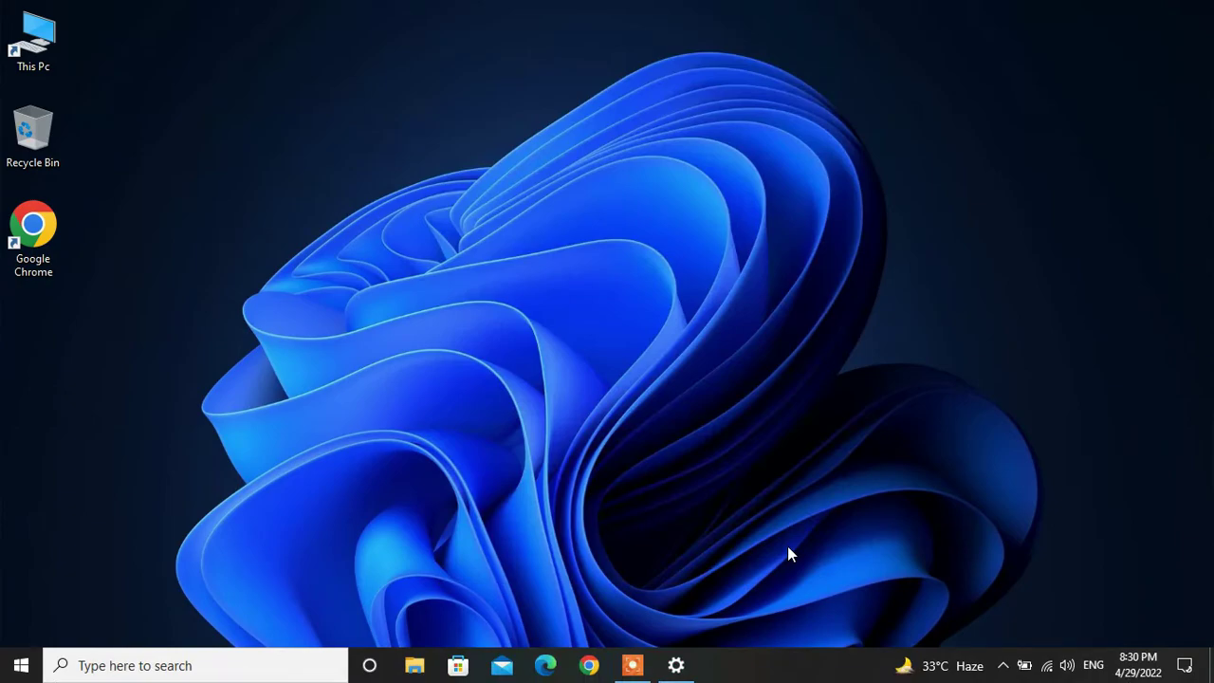
click(1004, 667)
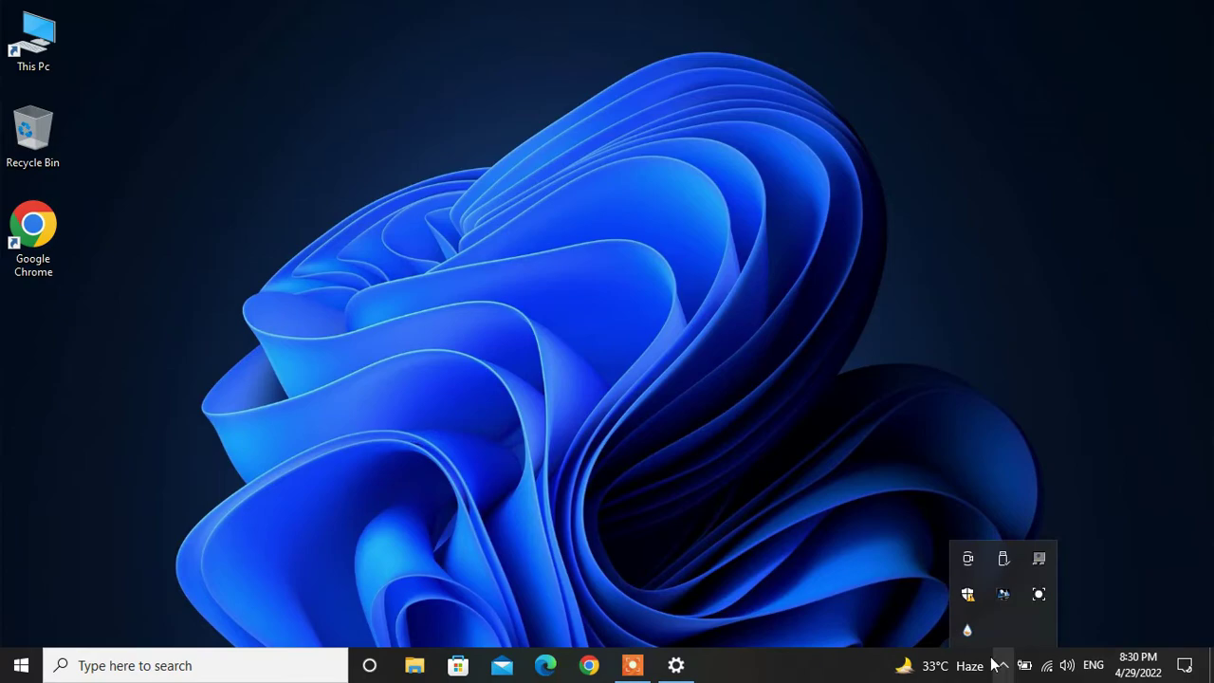
click(967, 633)
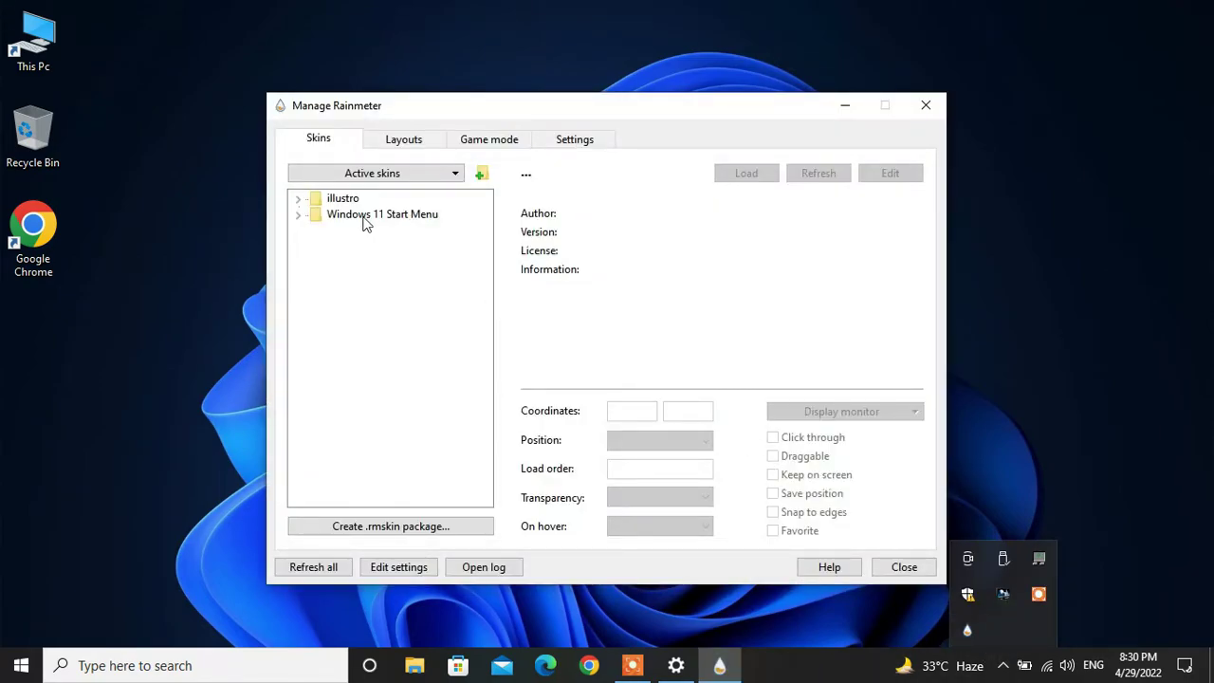
Step: Load Menu B.ini from the Menu folder of the Windows 11 Start Menu skin
click(373, 218)
double_click(372, 218)
click(358, 236)
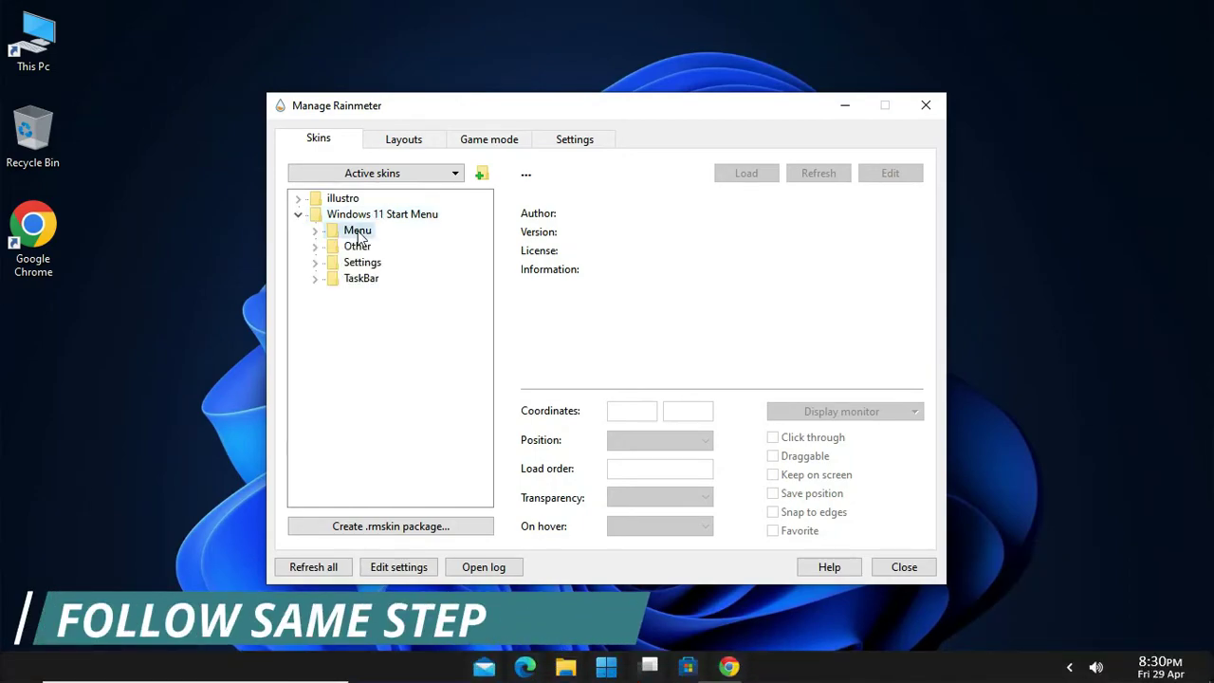
double_click(359, 235)
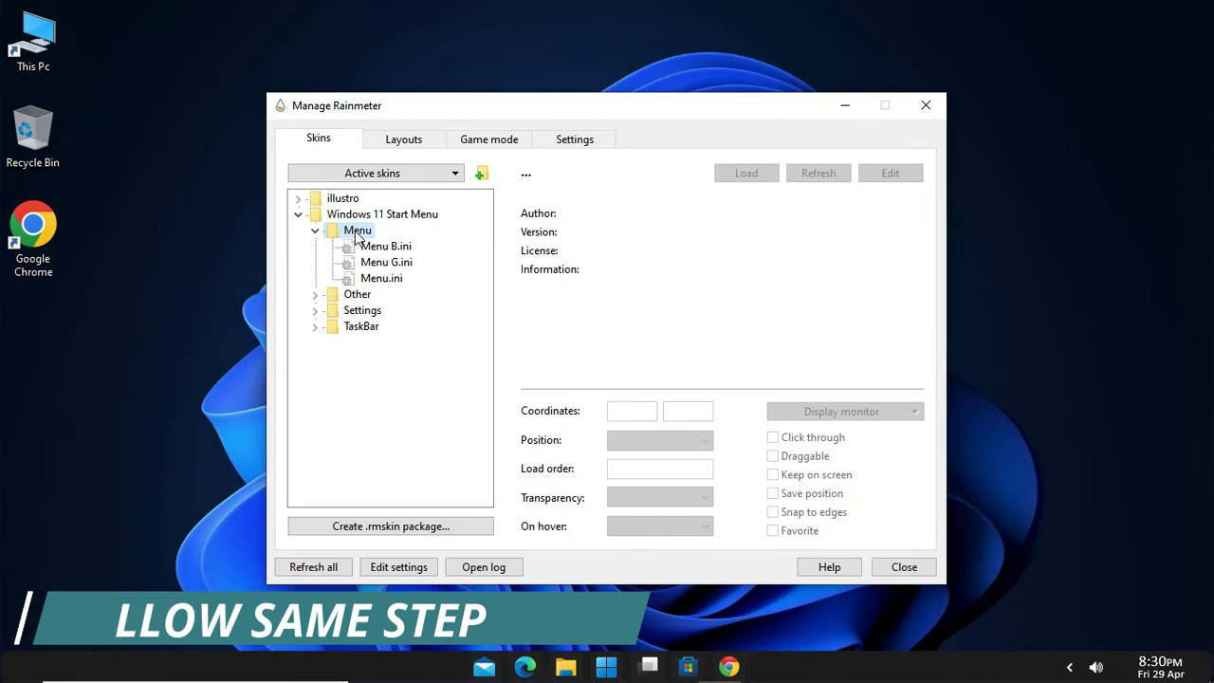
click(391, 248)
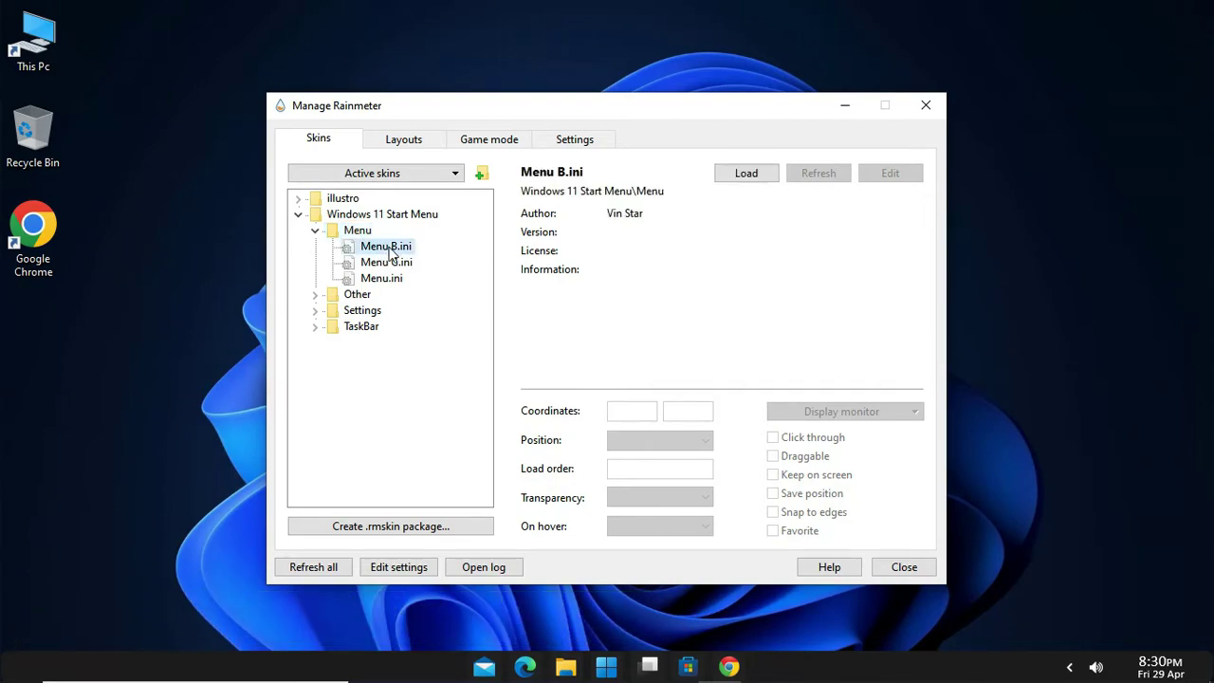
click(744, 176)
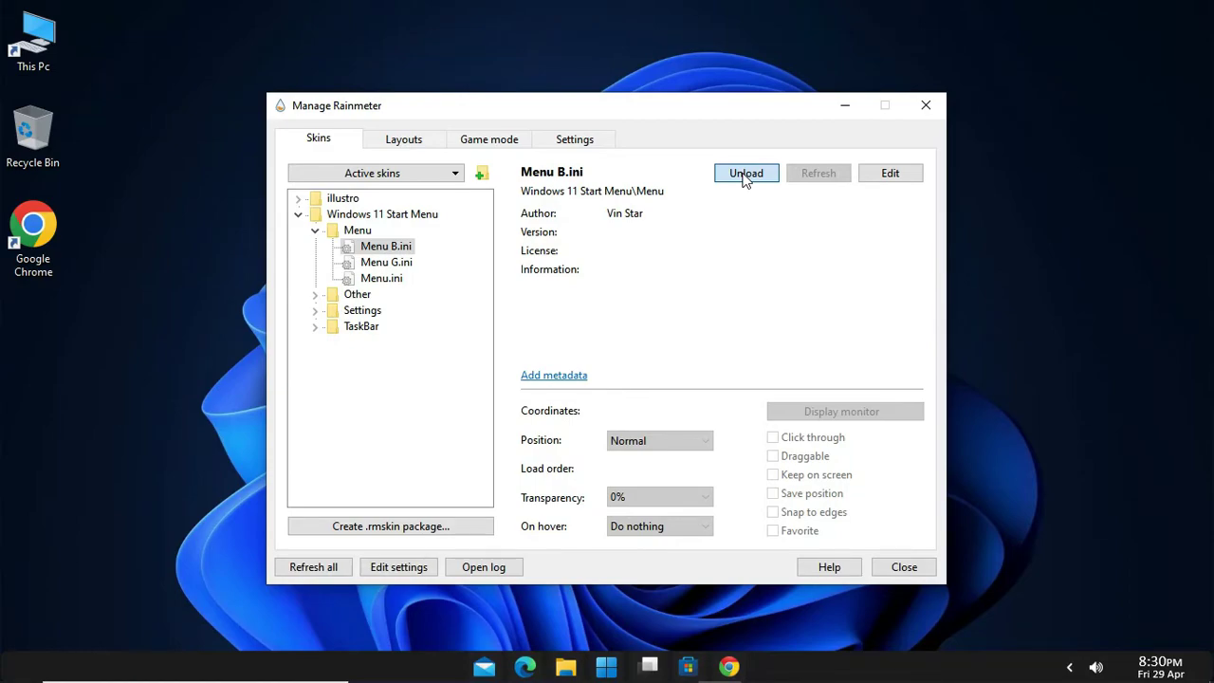
Step: Load Settings.ini from the skin's Settings folder, expand the TaskBar folder, and dismiss the setup window
double_click(347, 313)
click(380, 328)
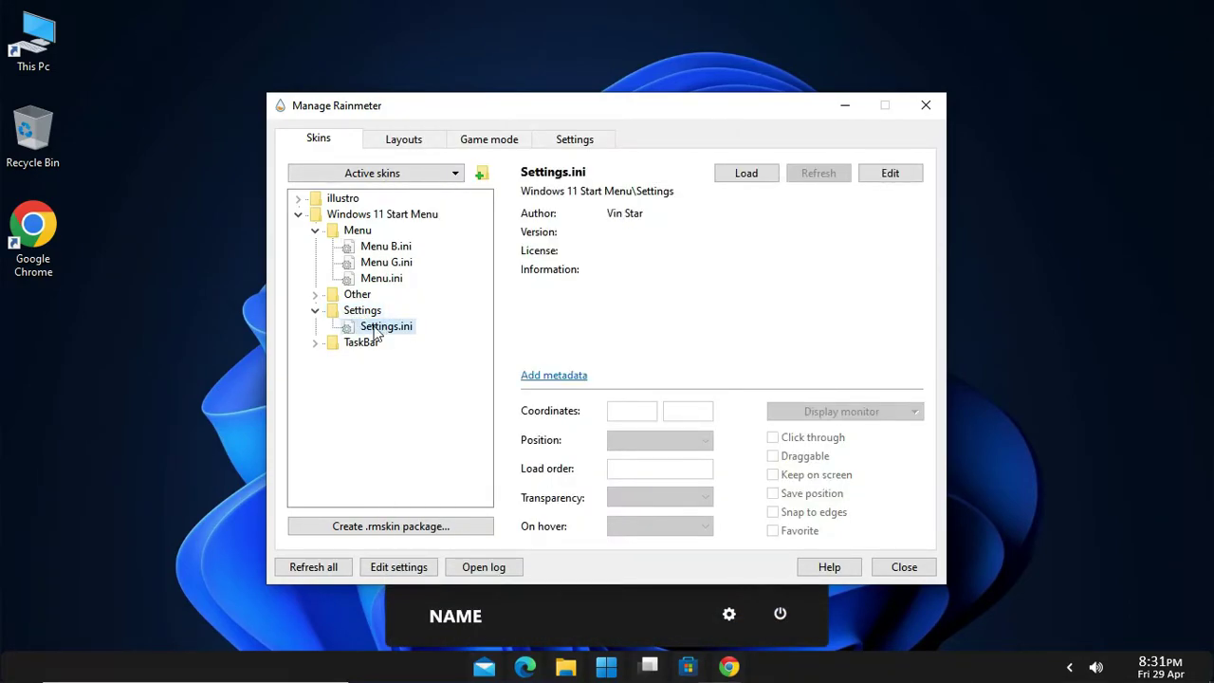
click(747, 173)
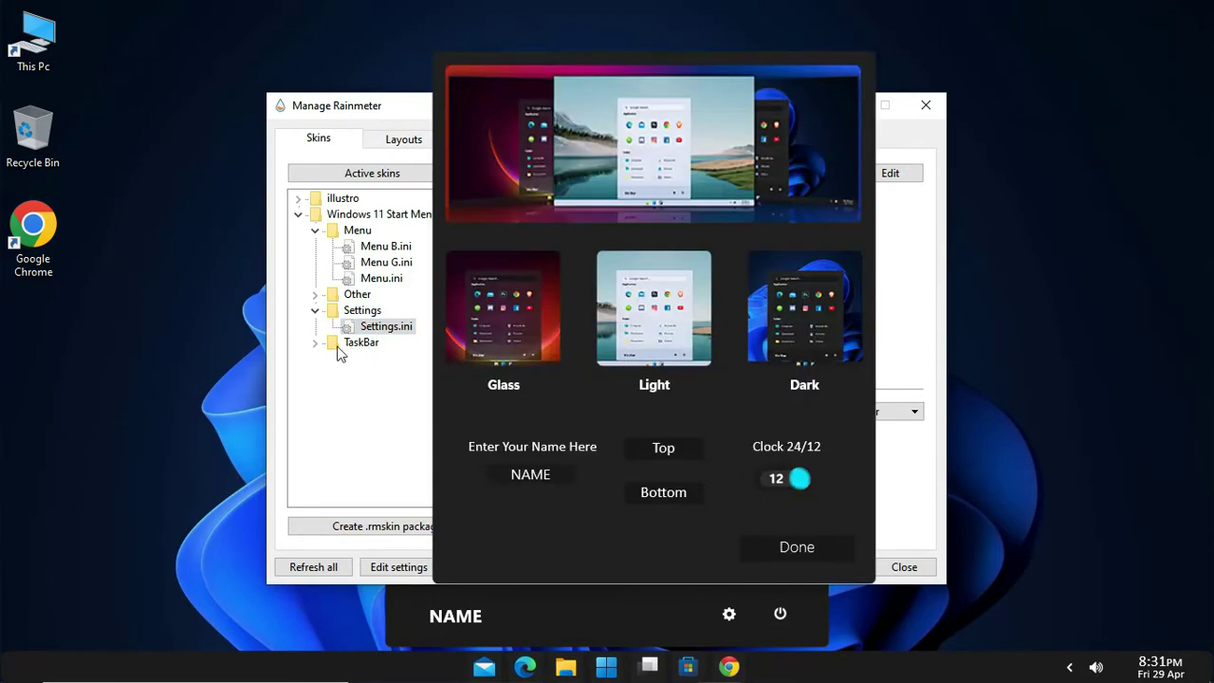
double_click(357, 345)
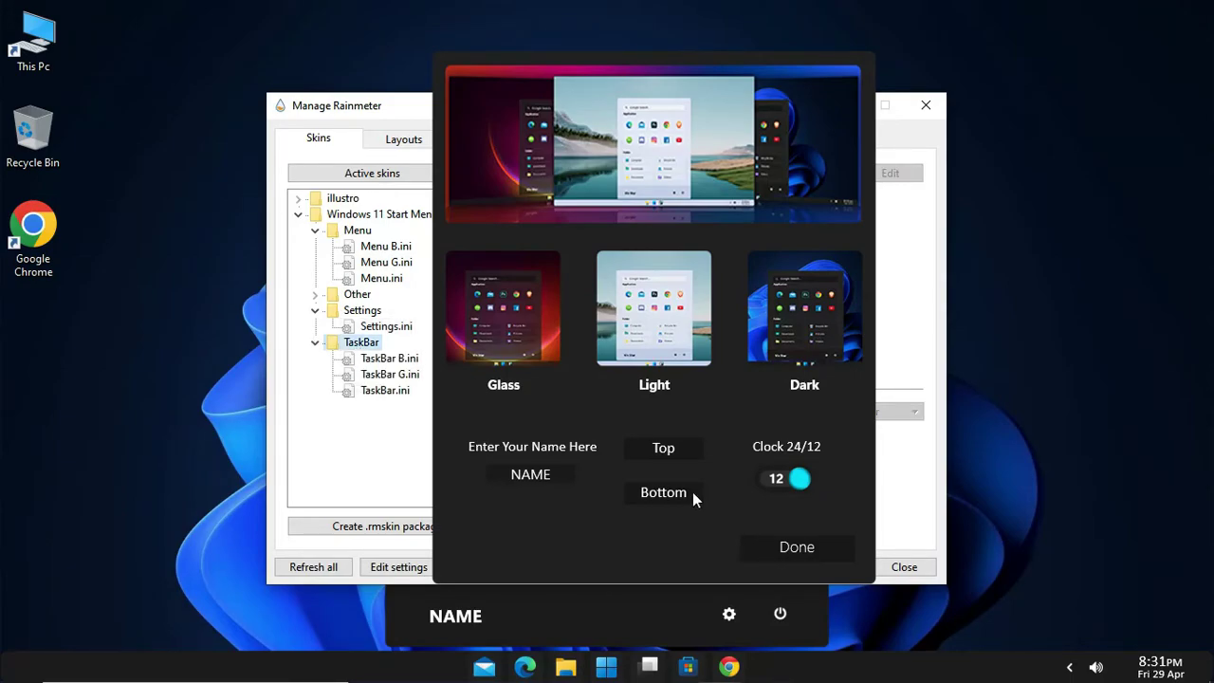
click(793, 550)
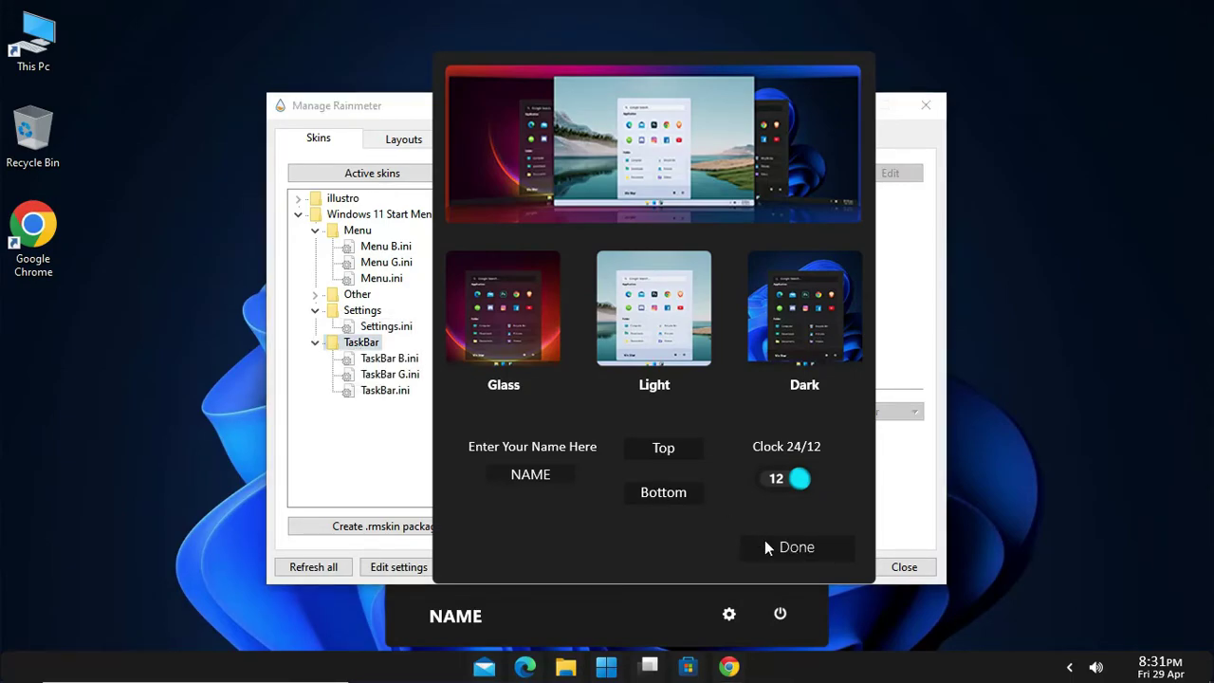
click(629, 492)
Step: Unload and reload TaskBar B.ini and try the TaskBar G.ini variant of the skin's taskbar
click(376, 361)
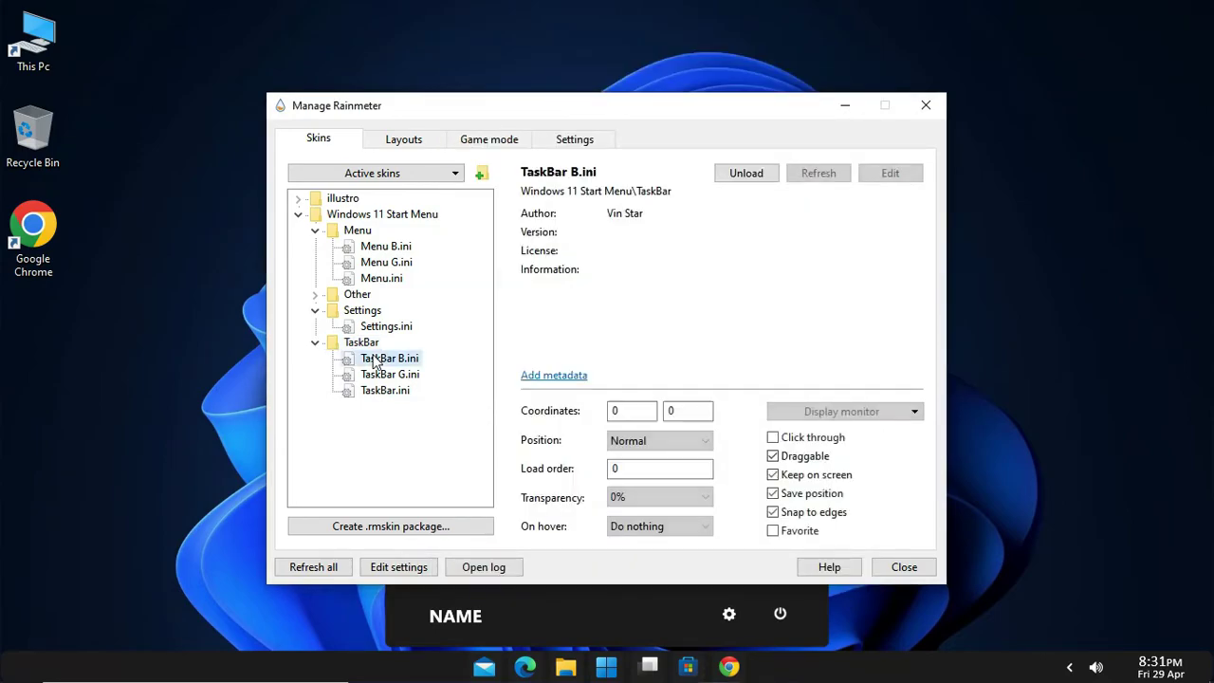
click(746, 175)
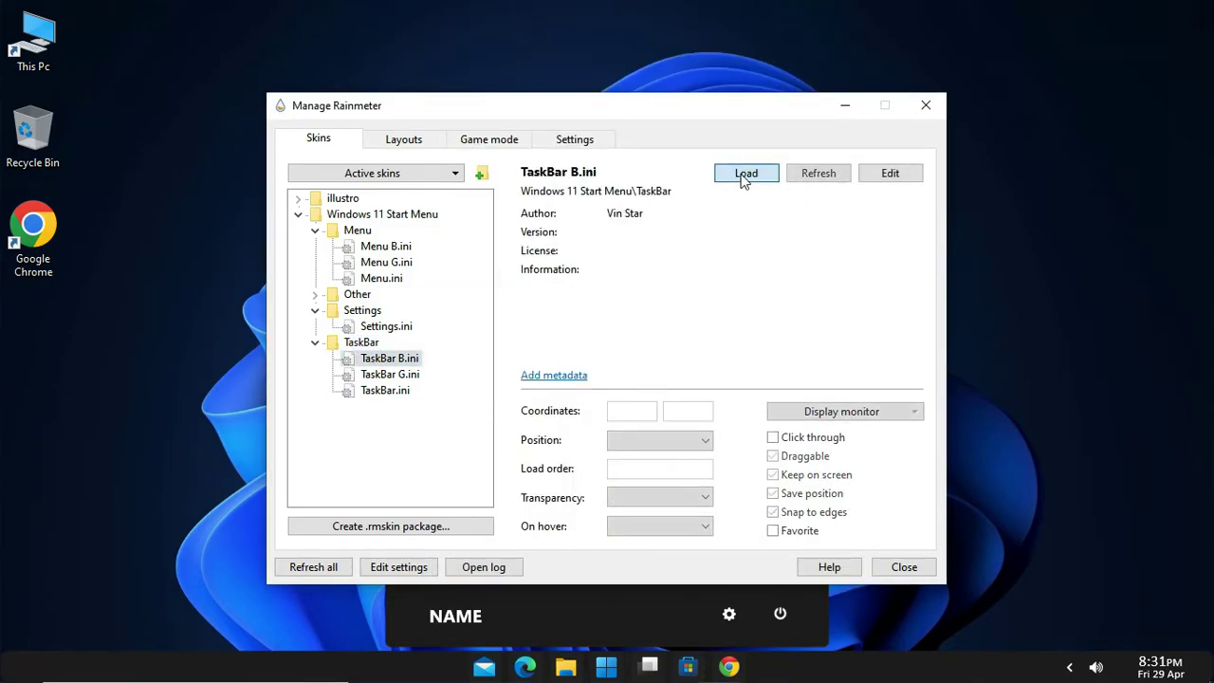
click(746, 176)
click(745, 176)
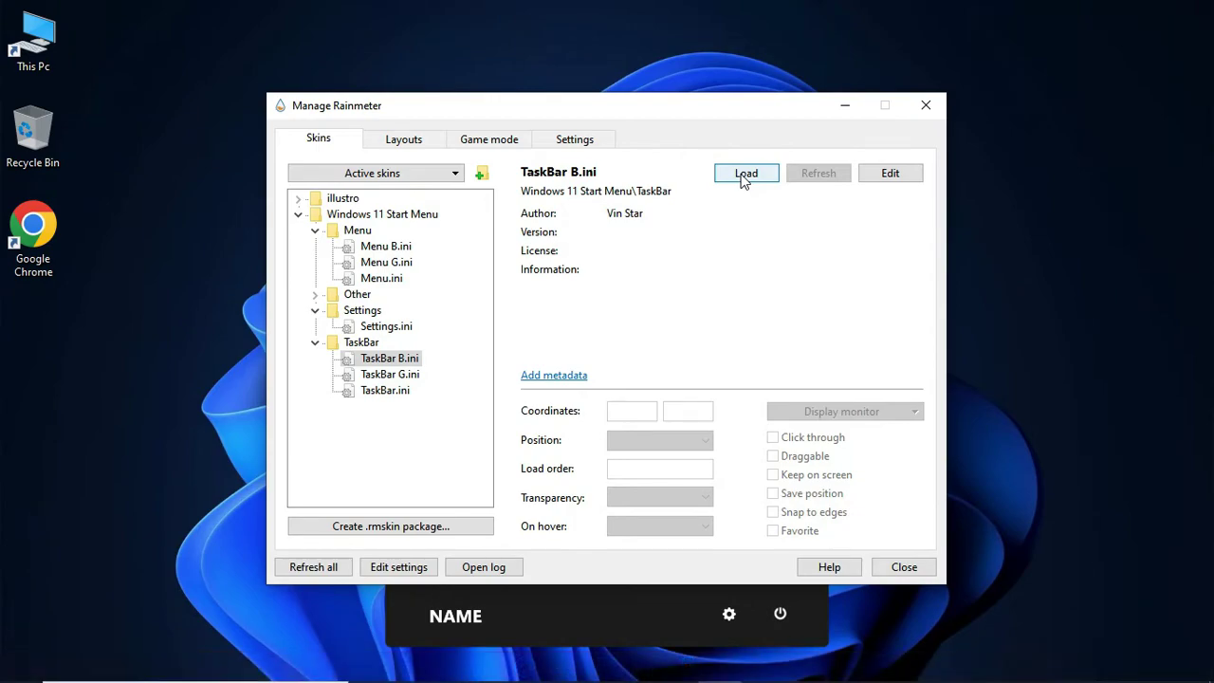
click(746, 176)
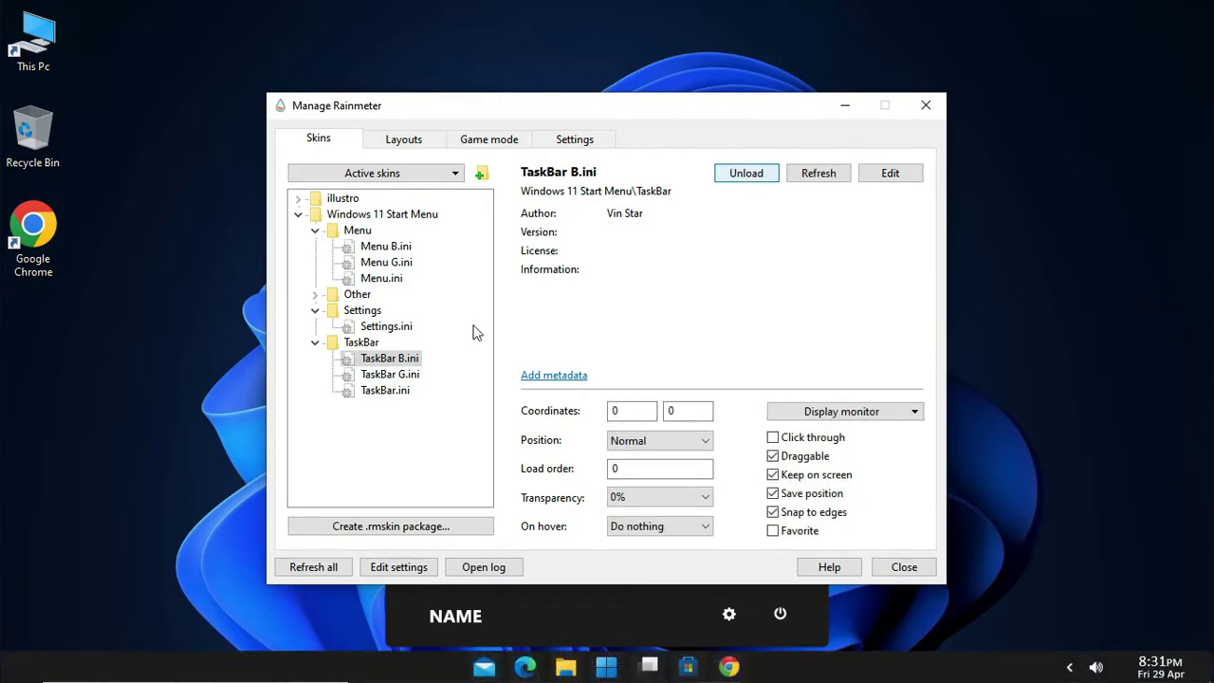
click(396, 374)
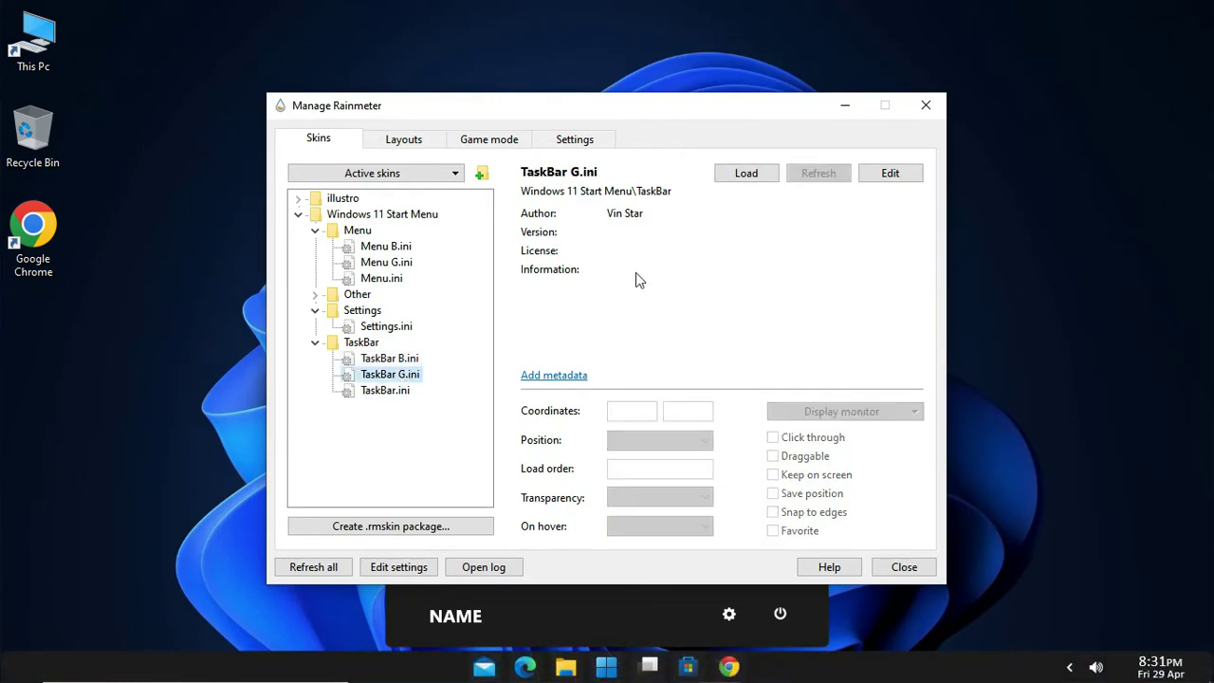
click(746, 176)
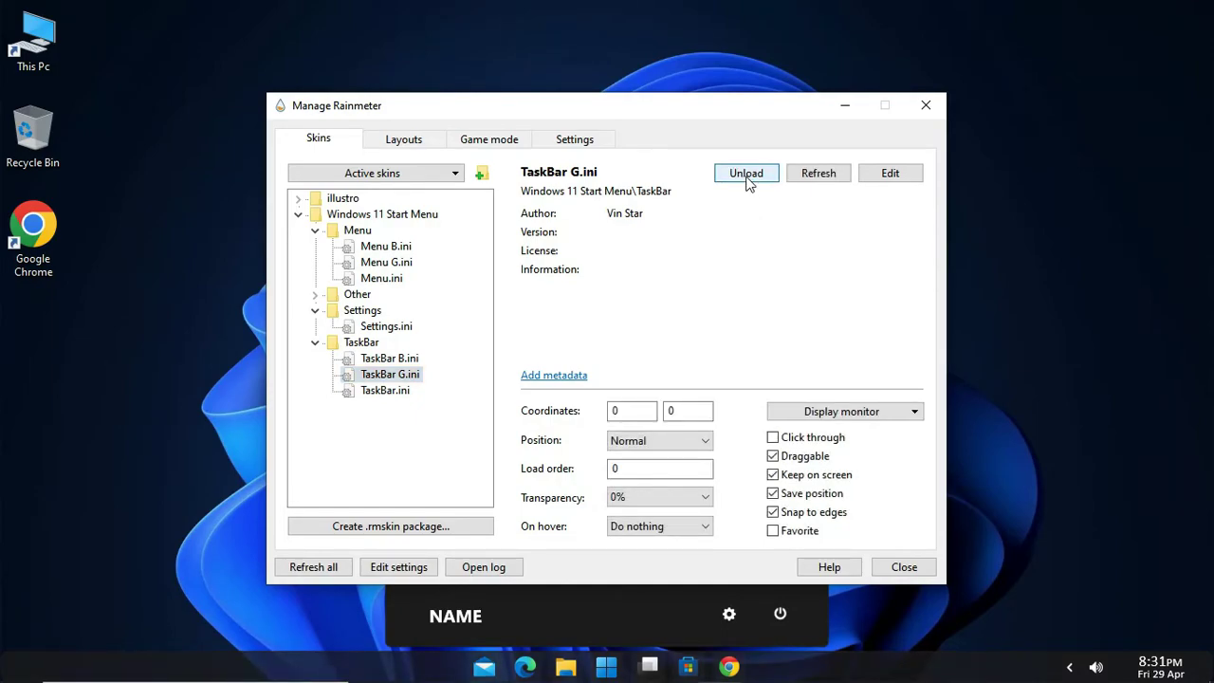
Step: Load TaskBar.ini, toggle it off and on again, and minimize the Rainmeter manager
click(399, 393)
click(745, 173)
click(748, 174)
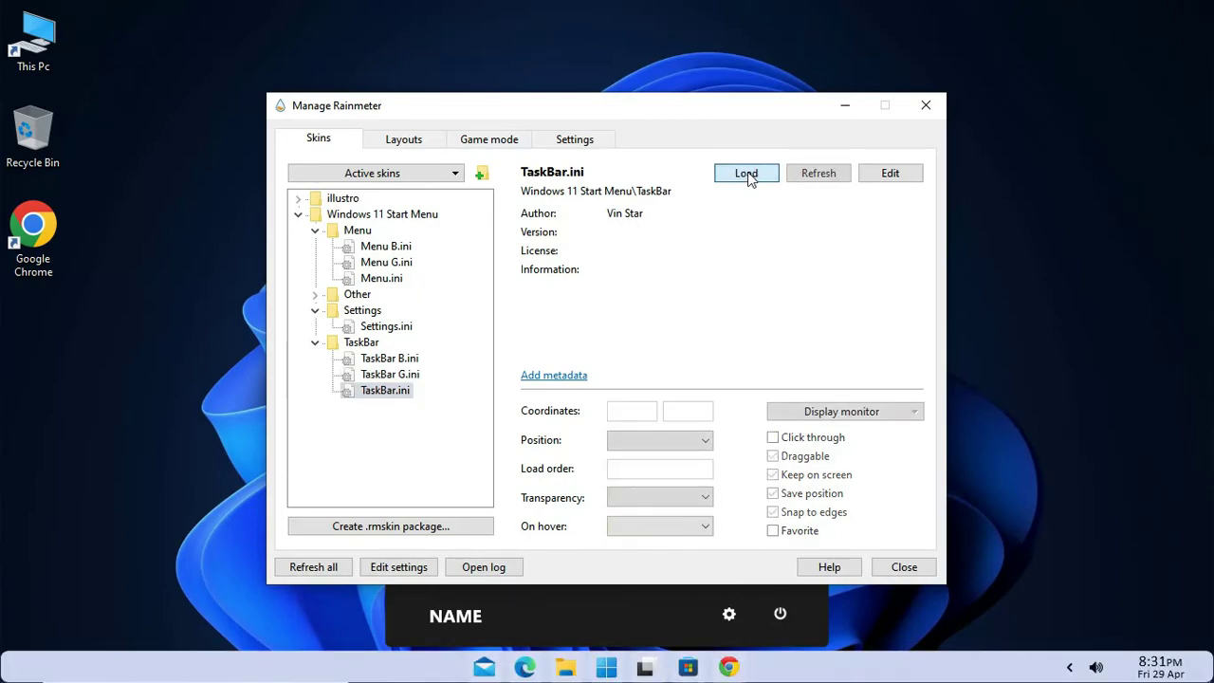
click(747, 174)
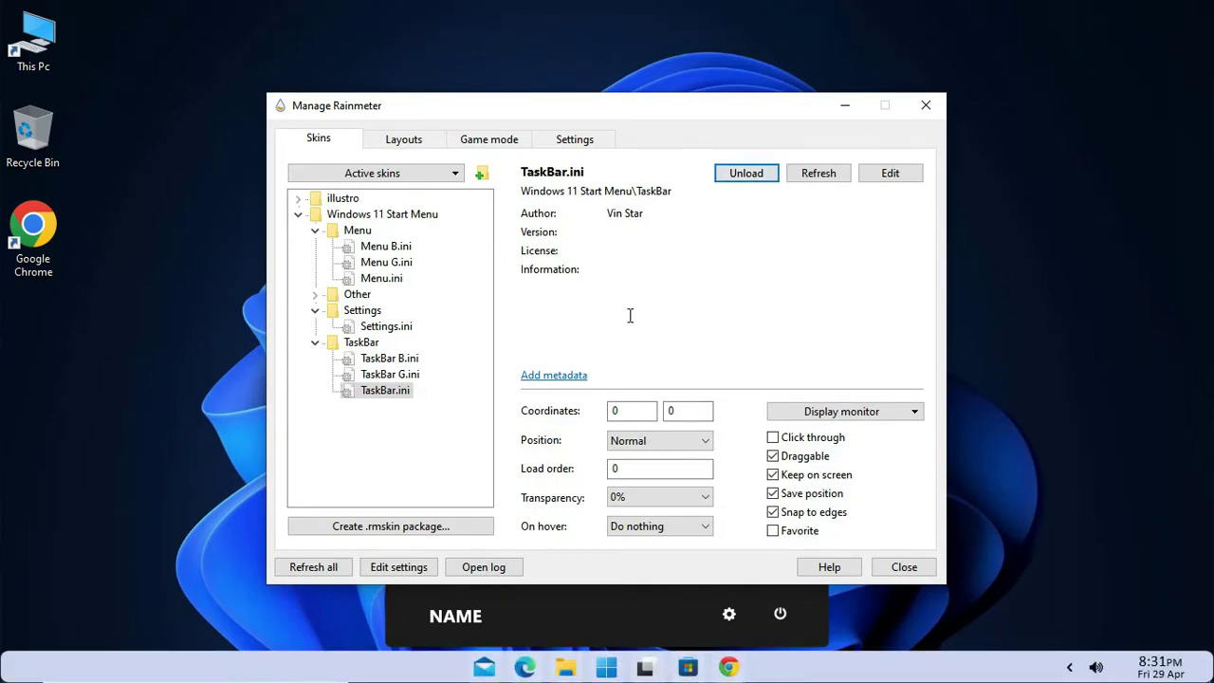
click(846, 104)
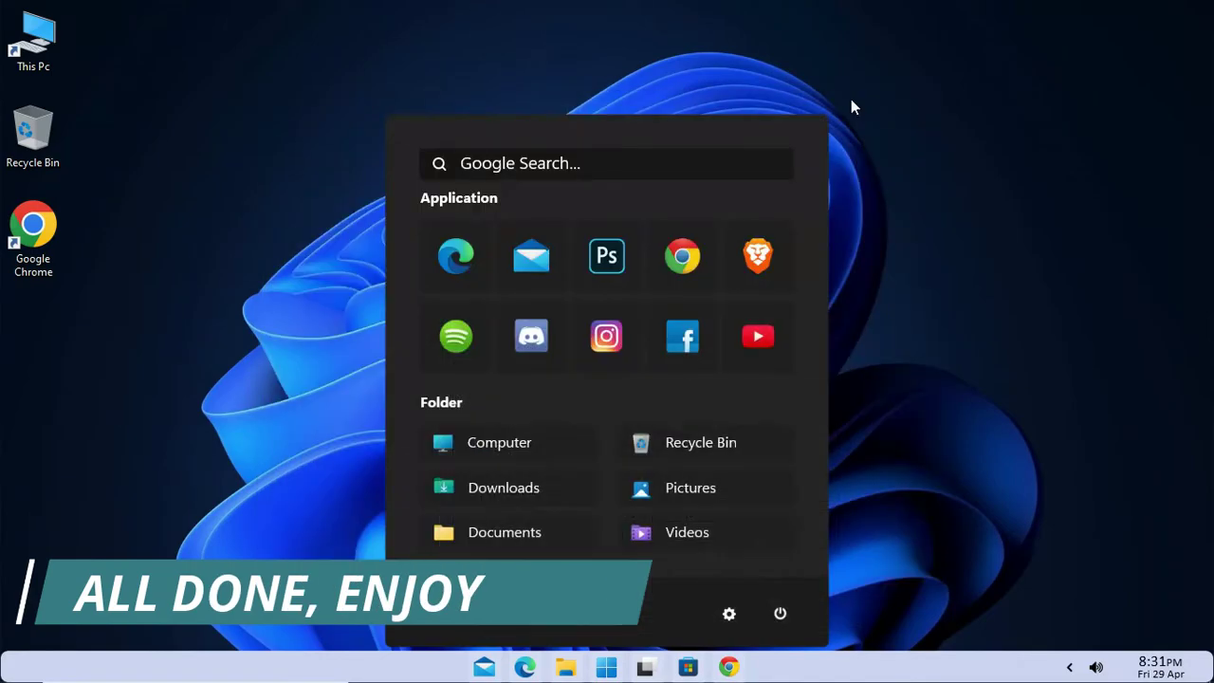
Step: Close the skin's start menu and check the hidden-icons arrow on its taskbar
click(612, 668)
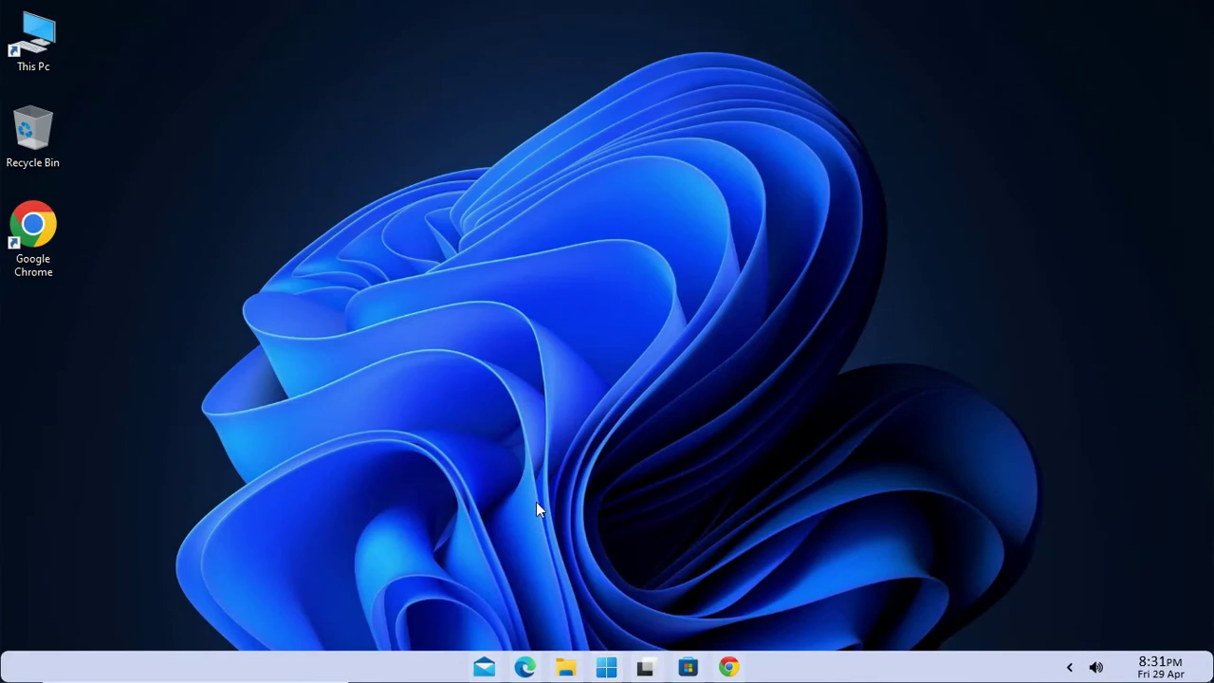
click(1068, 666)
click(1072, 657)
Step: Test the Computer shortcut in the skin's start menu and close the This PC window it opens
click(607, 668)
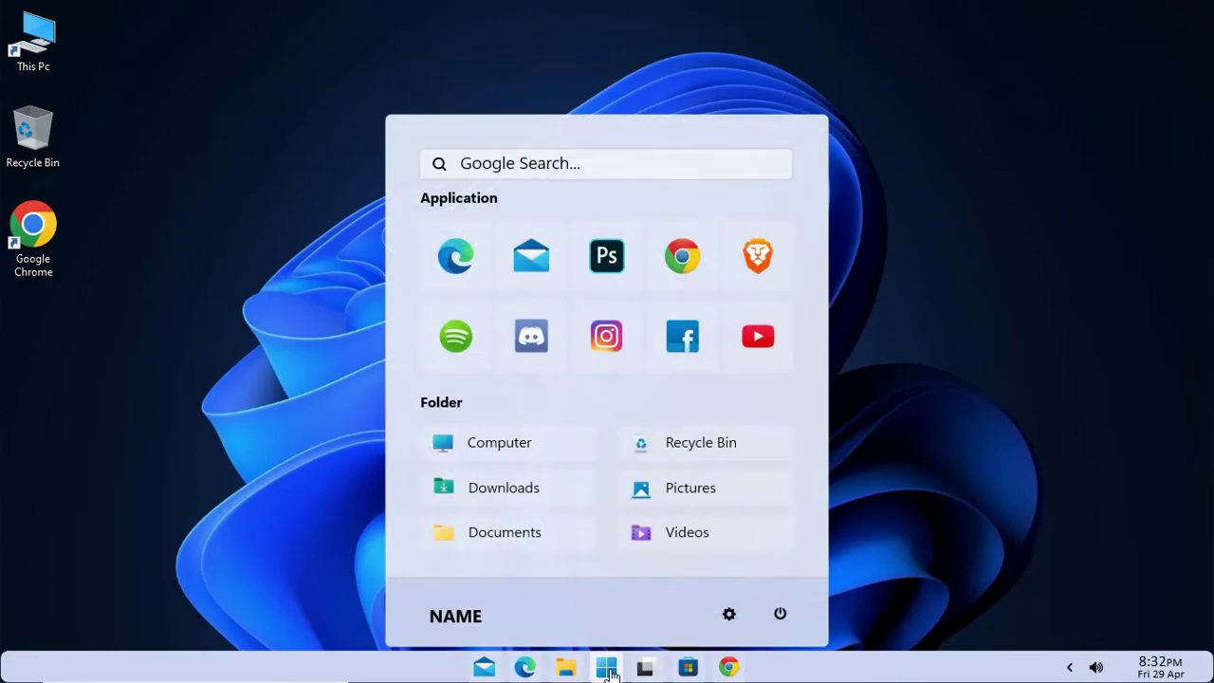
click(481, 450)
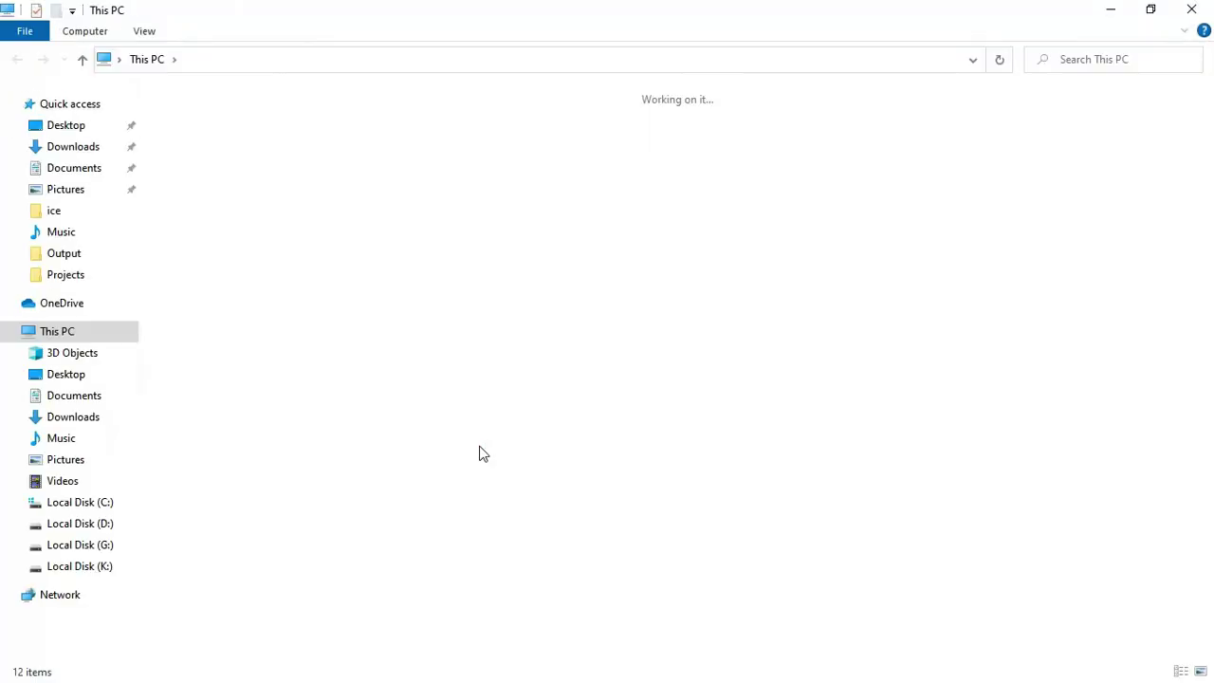
click(1191, 10)
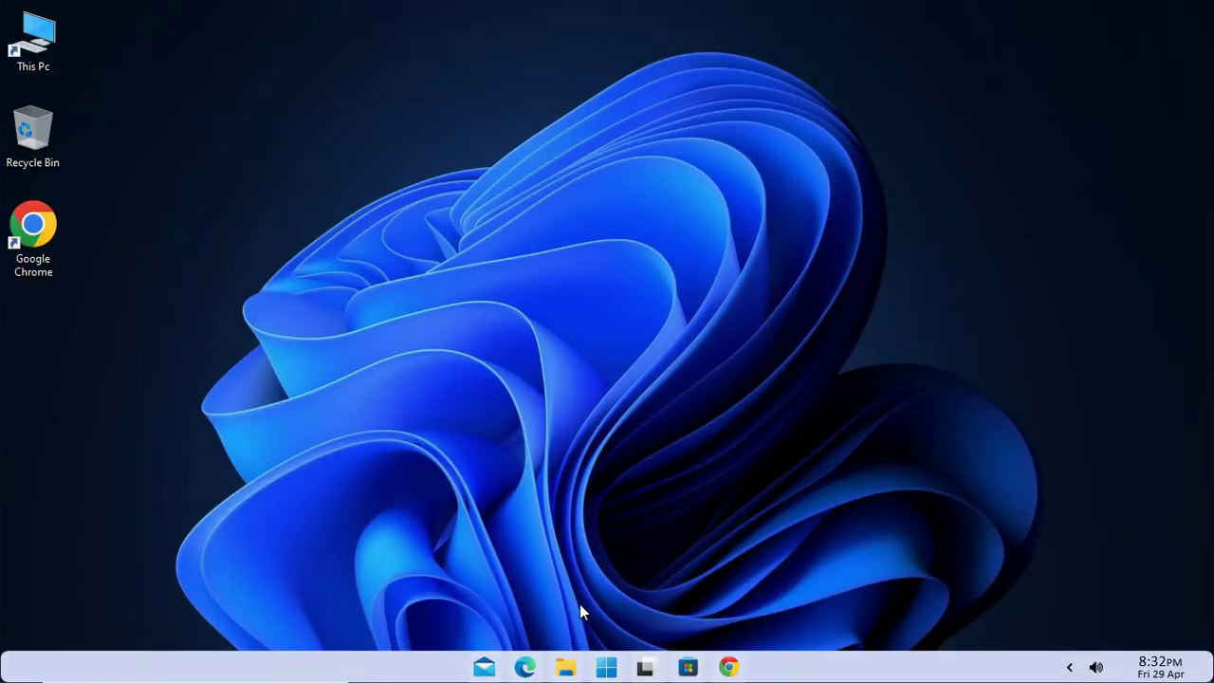
Step: Test the settings shortcut in the skin's start menu and close the Control Panel window it opens
click(605, 667)
click(732, 615)
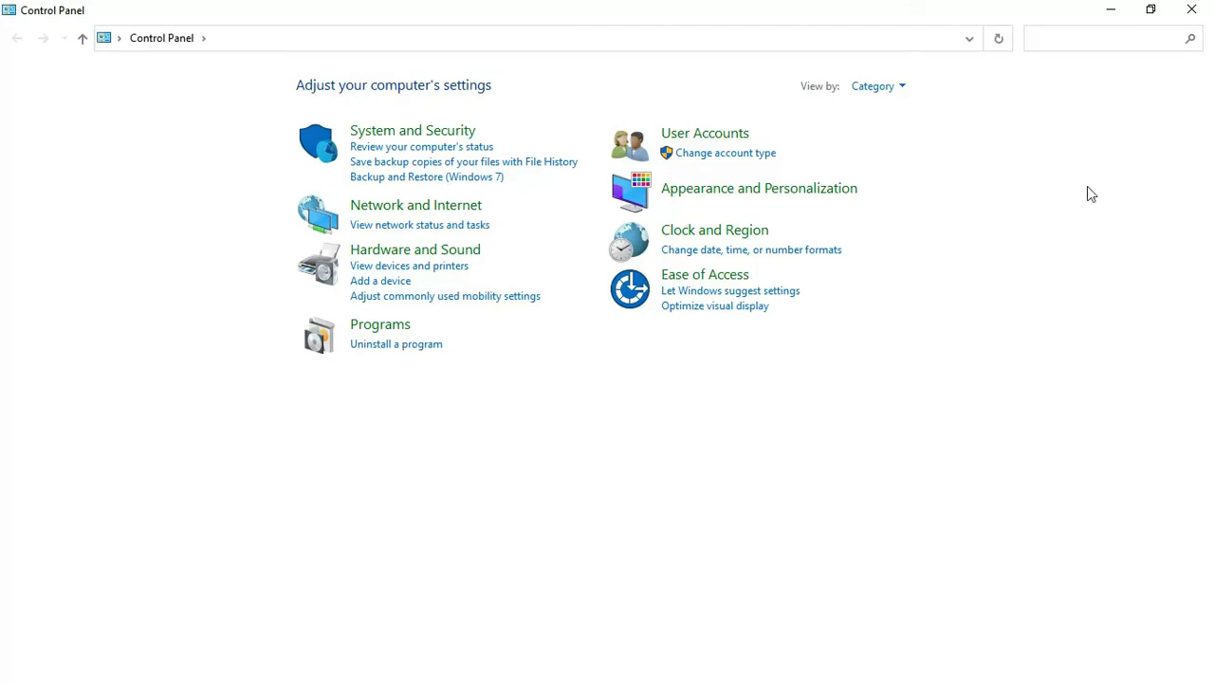
click(1192, 9)
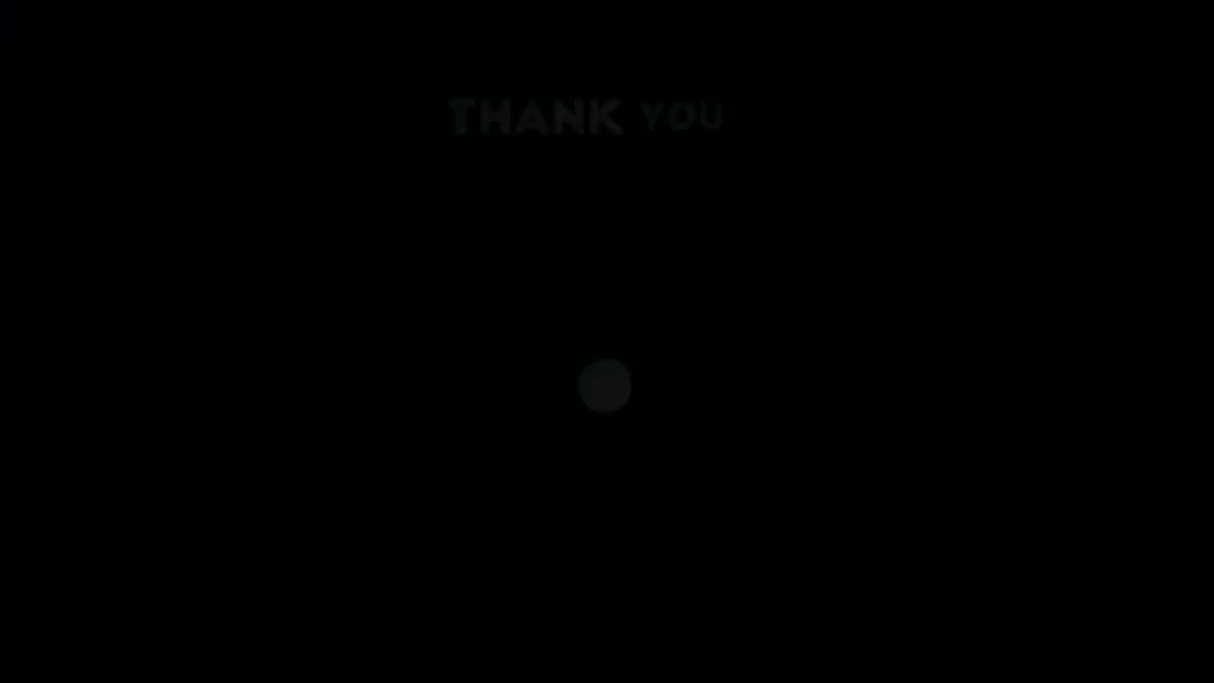